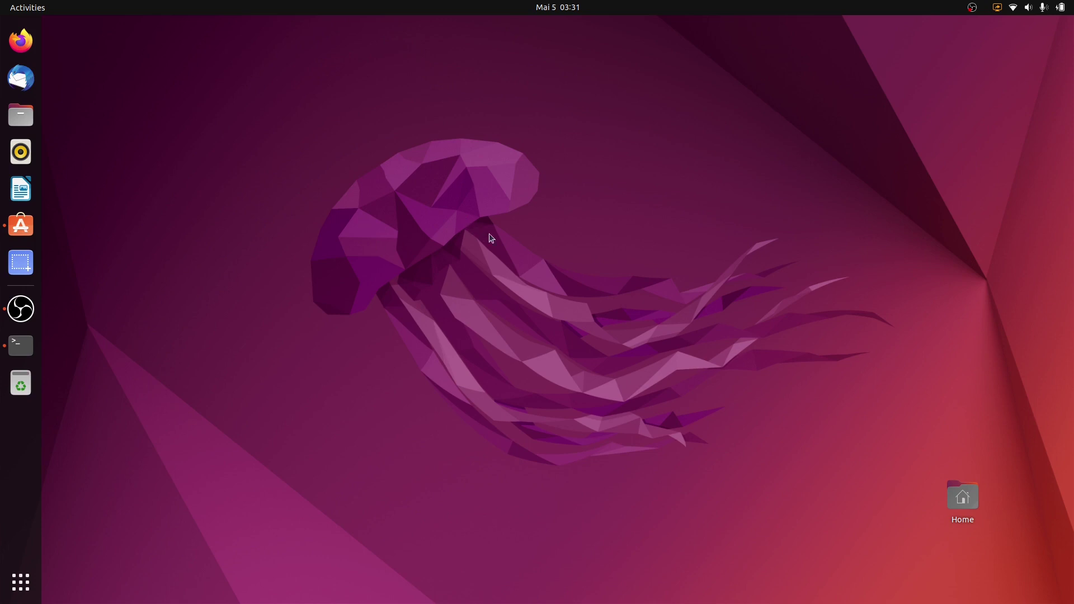
# Step: Show the Screenshot app page in Ubuntu Software and run the Screenshot tool beside it
pyautogui.click(21, 230)
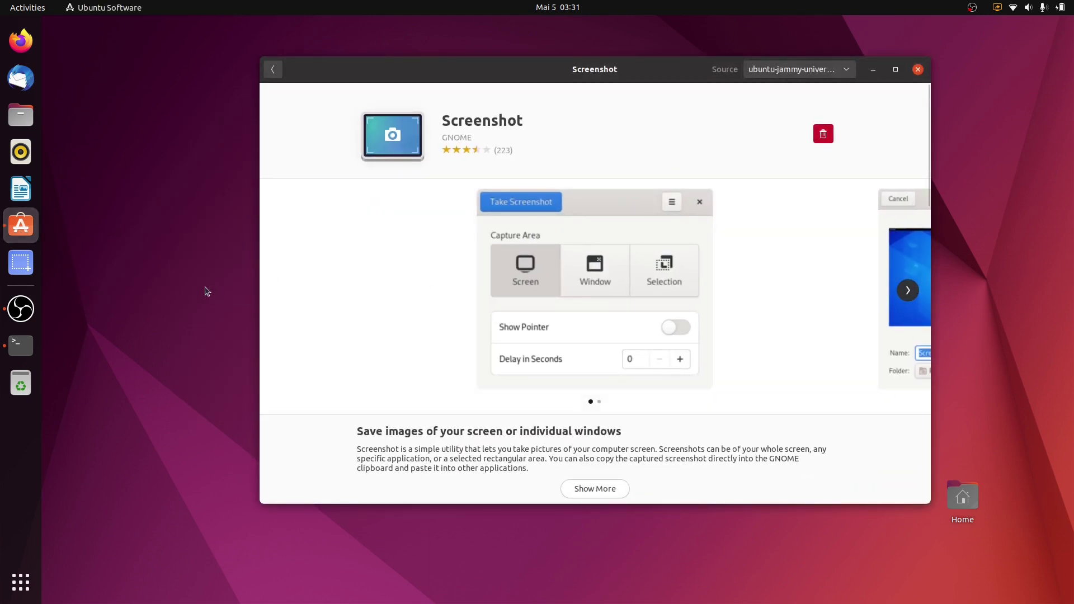
pyautogui.click(20, 262)
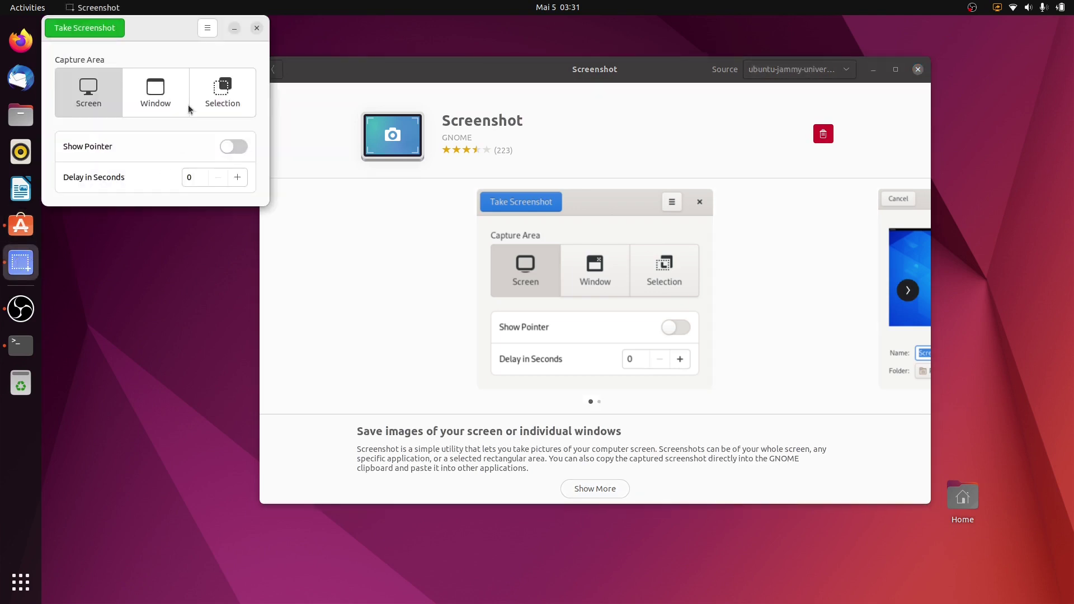
pyautogui.moveTo(155, 37); pyautogui.dragTo(179, 168)
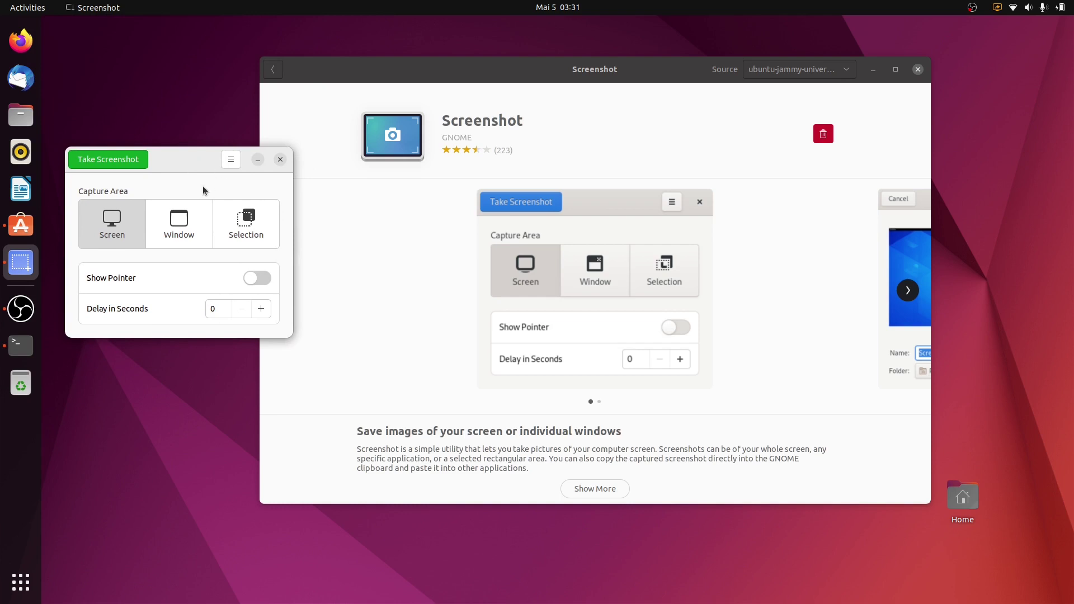
pyautogui.click(11, 345)
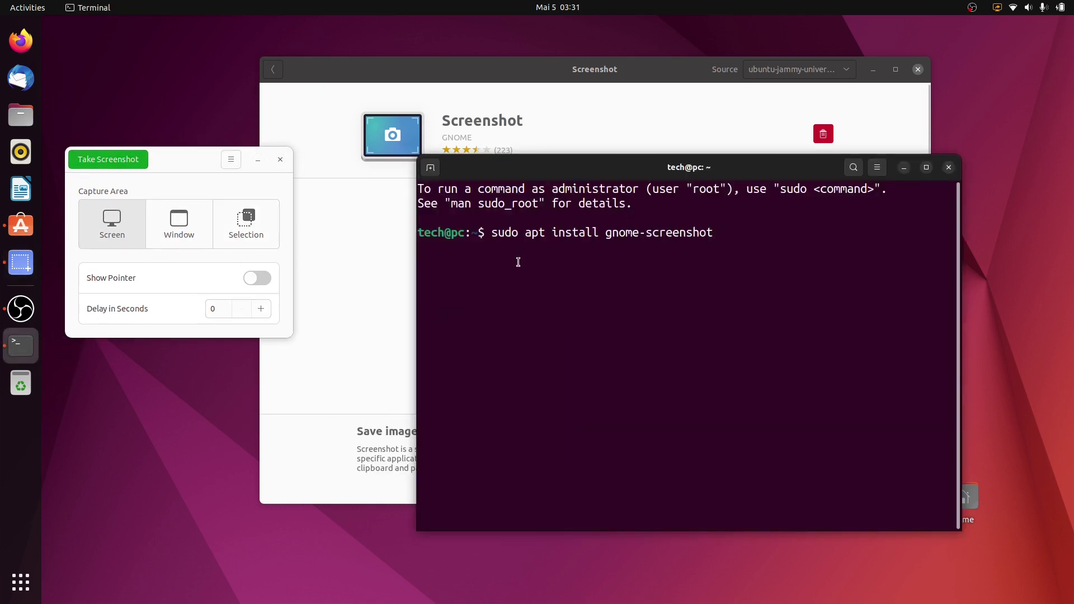
# Step: Close the Terminal, Ubuntu Software and Screenshot windows, leaving the empty desktop
pyautogui.moveTo(494, 242); pyautogui.dragTo(686, 235)
pyautogui.click(636, 257)
pyautogui.click(949, 167)
pyautogui.click(917, 68)
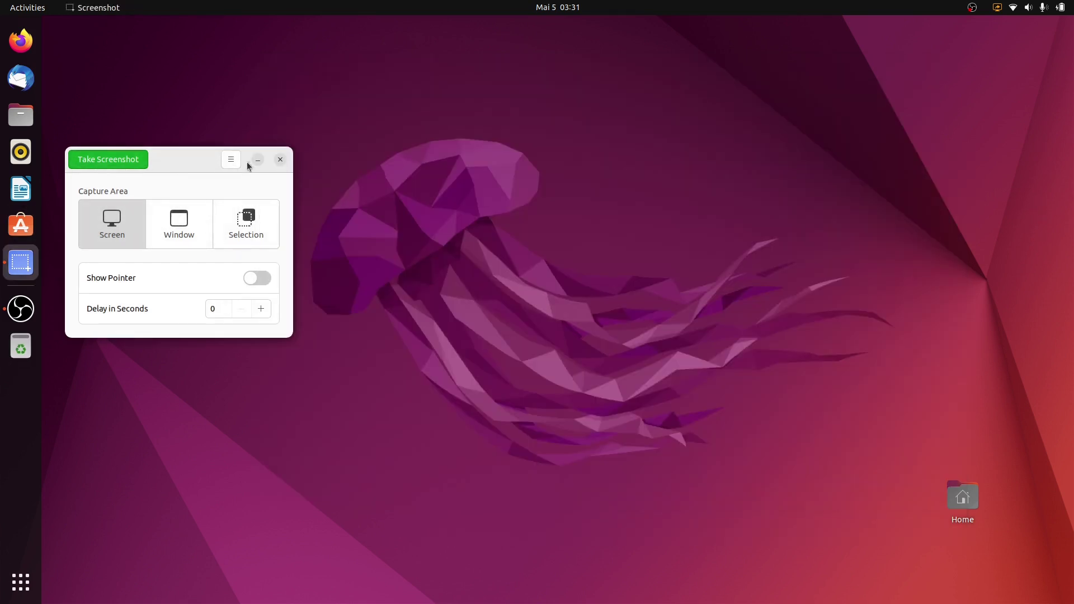
pyautogui.click(280, 160)
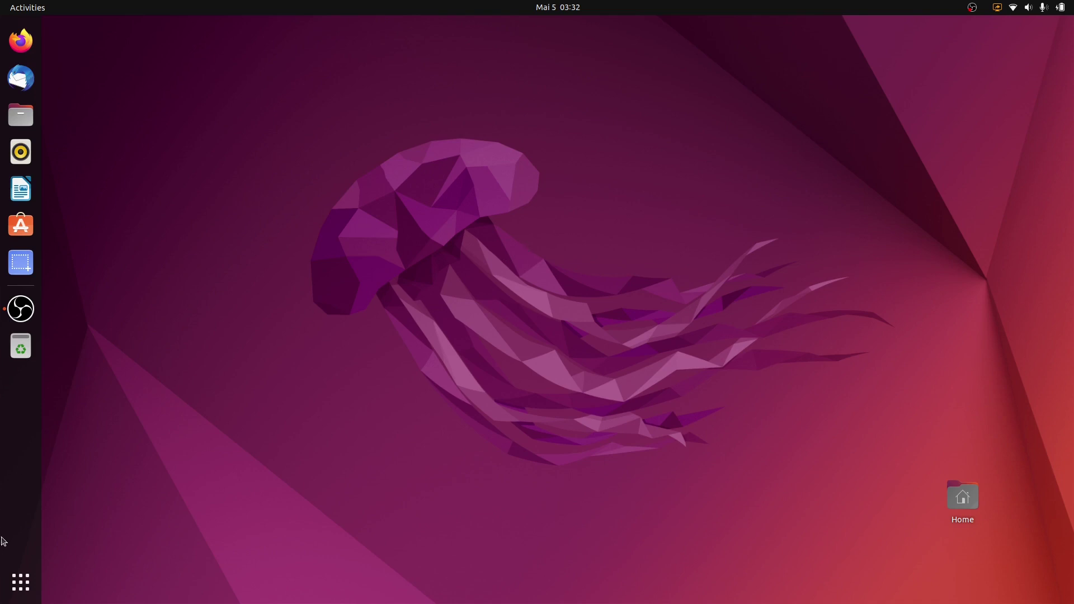
# Step: In Settings' Keyboard shortcuts, show the Screenshots list with its Print, Shift+Print and Alt+Print bindings
pyautogui.click(21, 582)
pyautogui.click(719, 489)
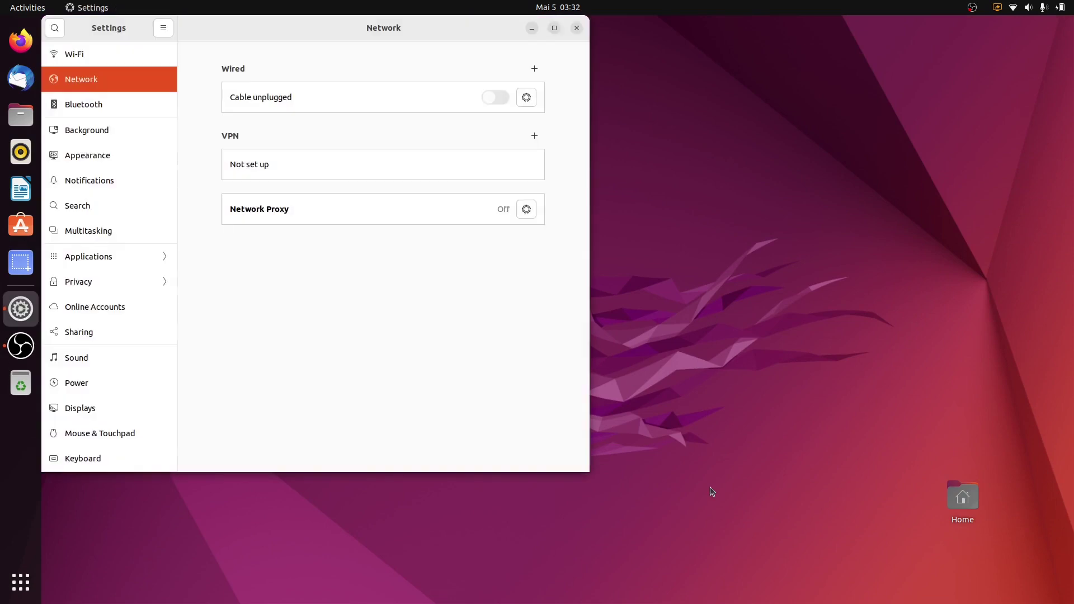
pyautogui.scroll(-3, 97, 330)
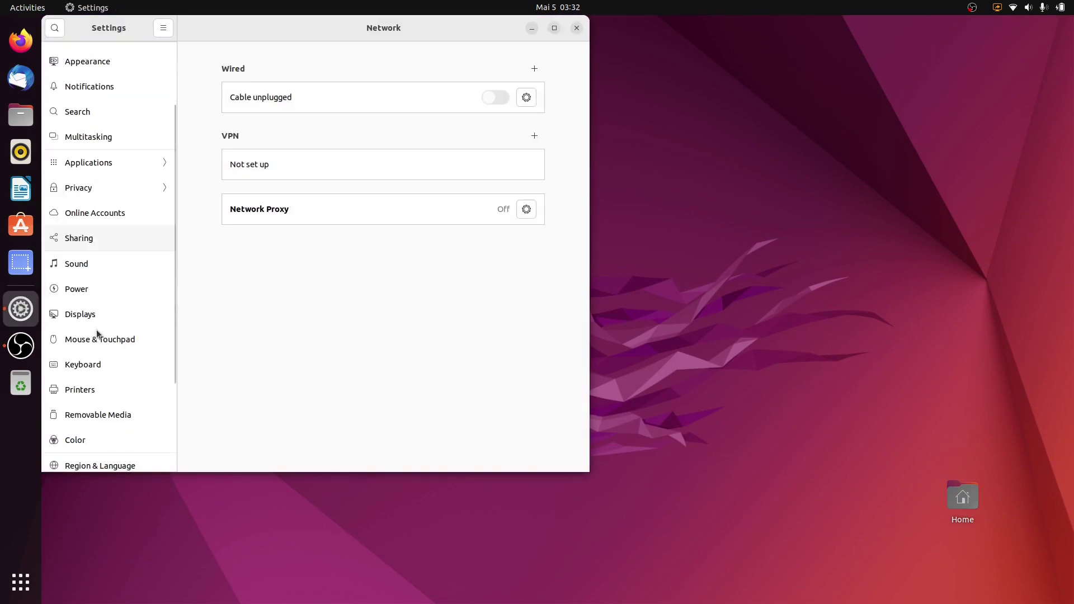
pyautogui.click(96, 363)
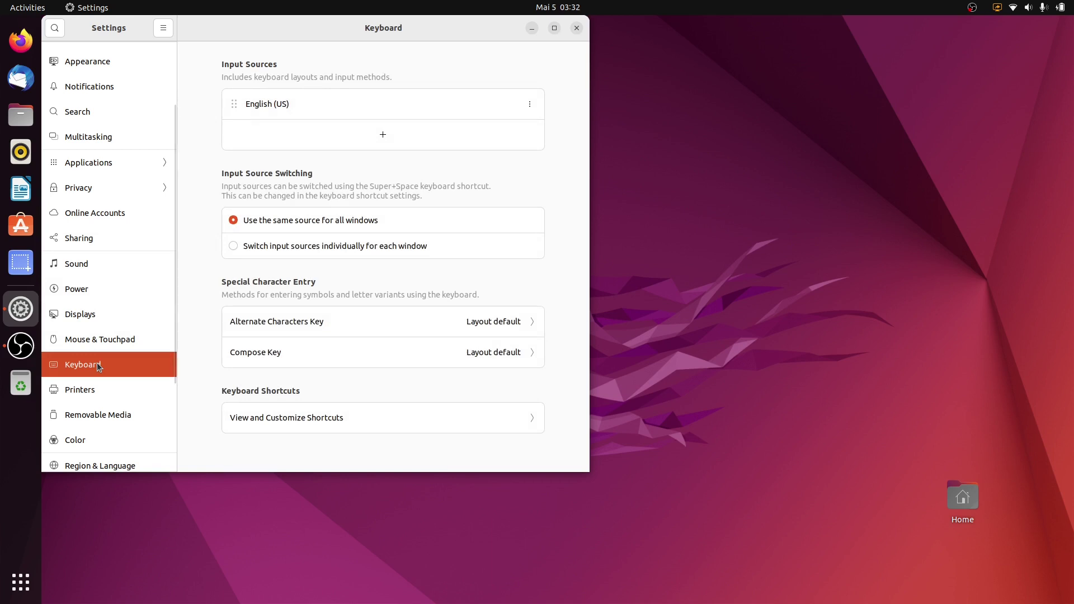
pyautogui.click(302, 424)
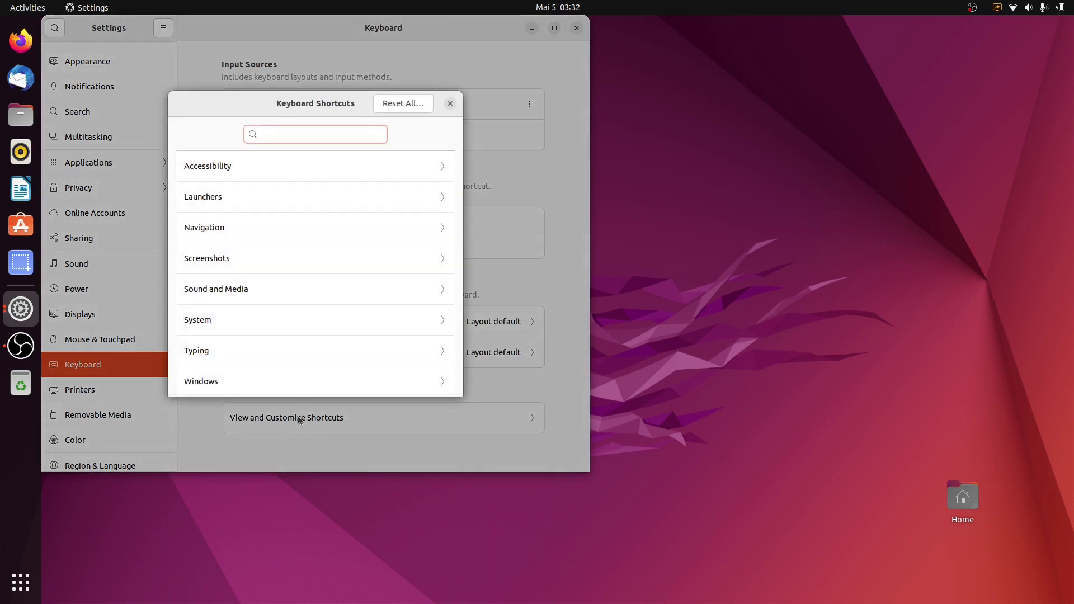
pyautogui.click(270, 265)
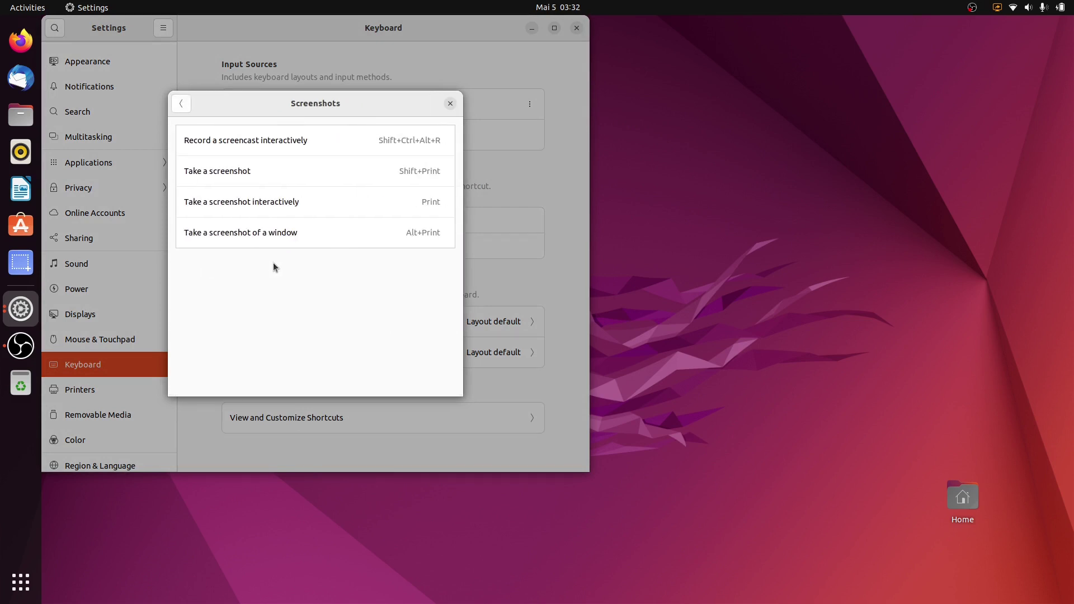
pyautogui.click(366, 207)
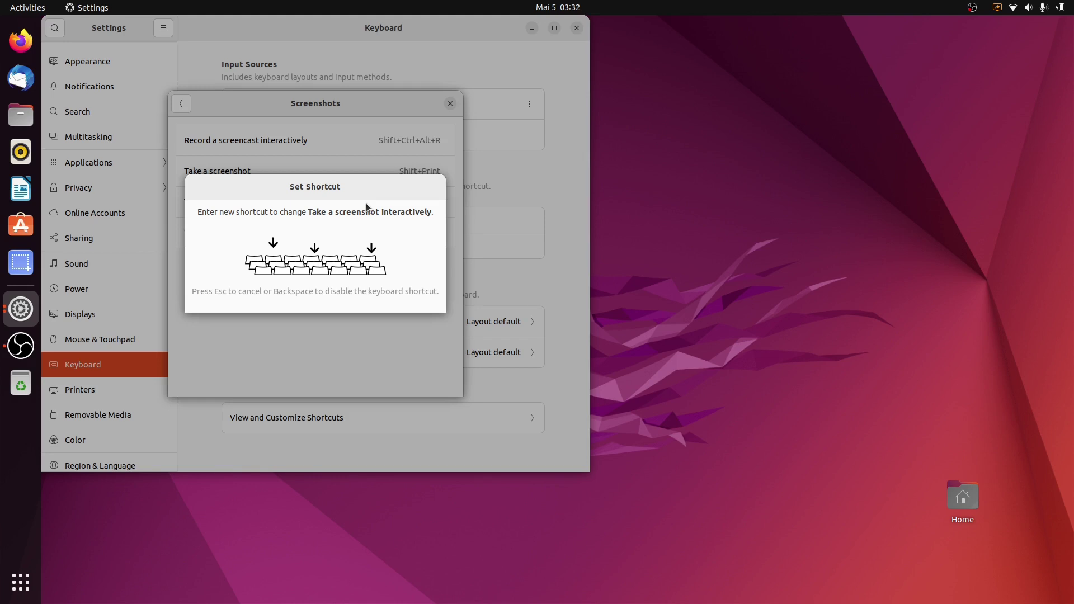
# Step: Disable the interactive, Take a screenshot and window screenshot shortcuts, then close the Screenshots list
pyautogui.press('BackSpace')
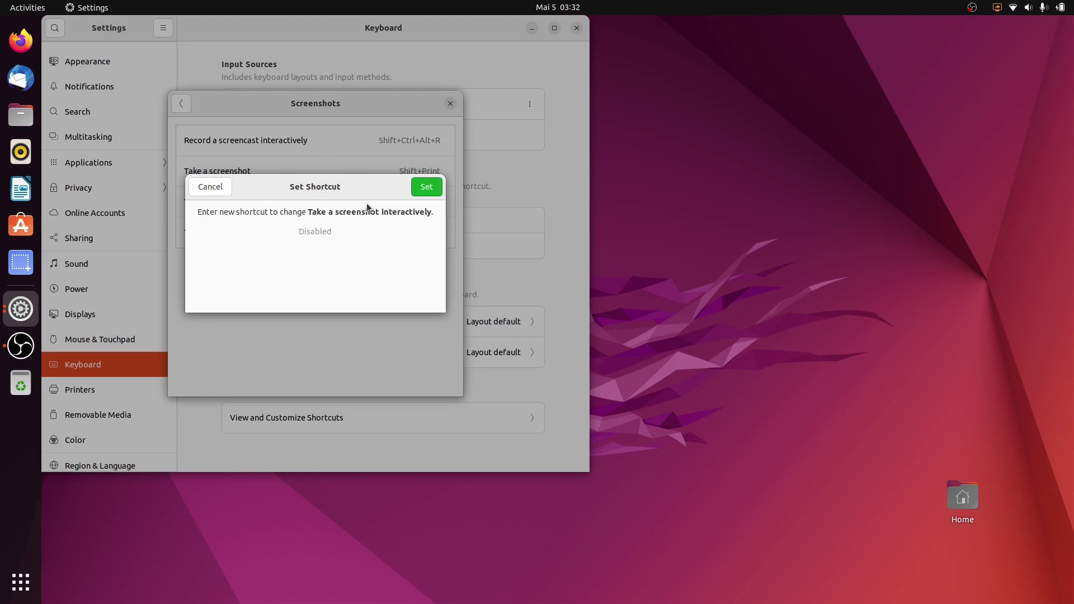
pyautogui.click(423, 188)
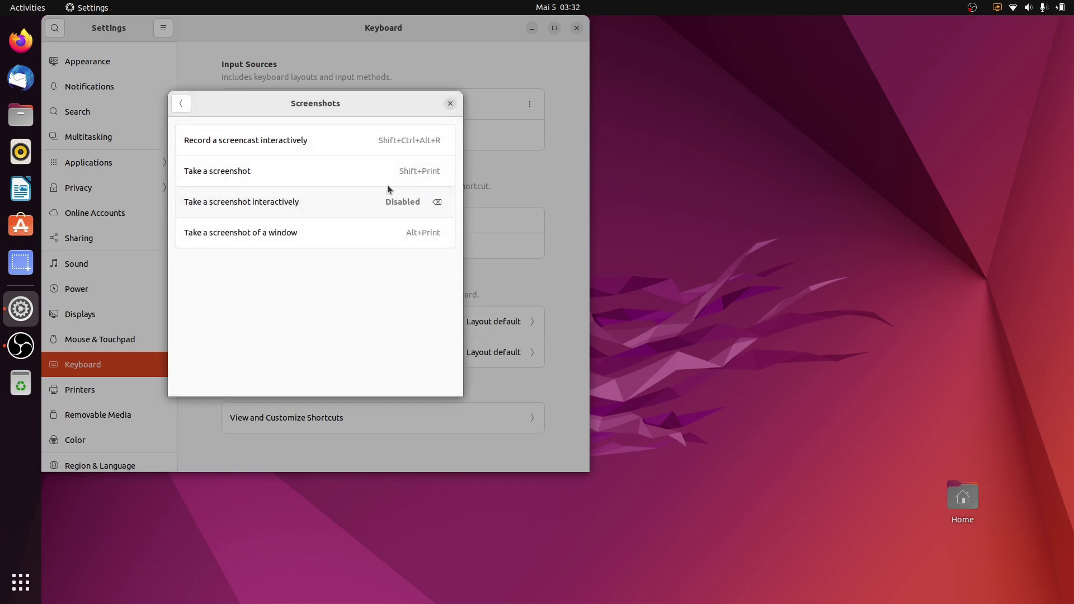
pyautogui.click(298, 177)
pyautogui.press('BackSpace')
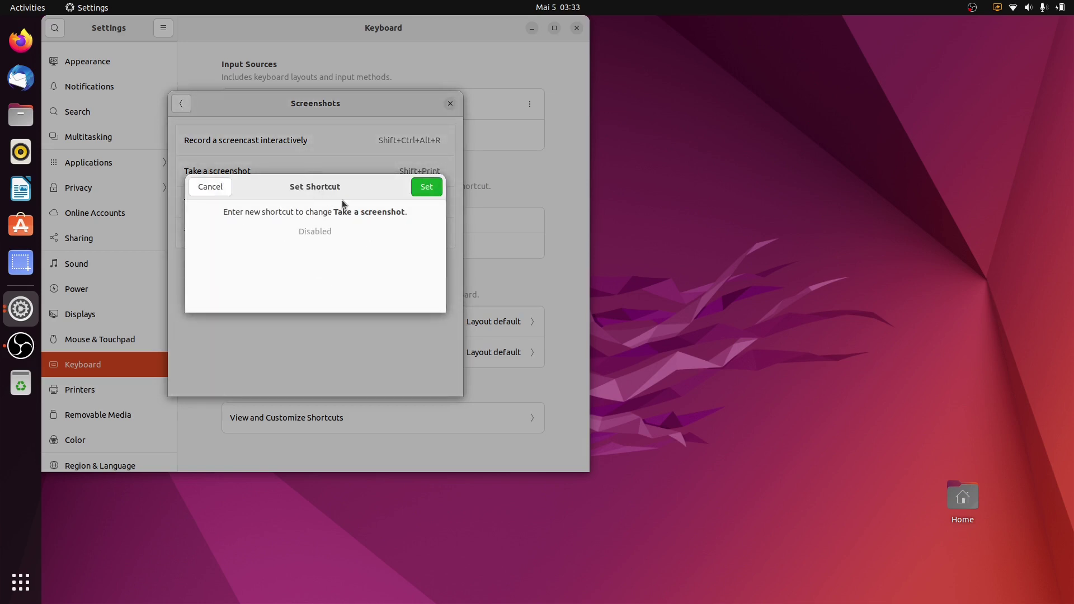
pyautogui.click(419, 192)
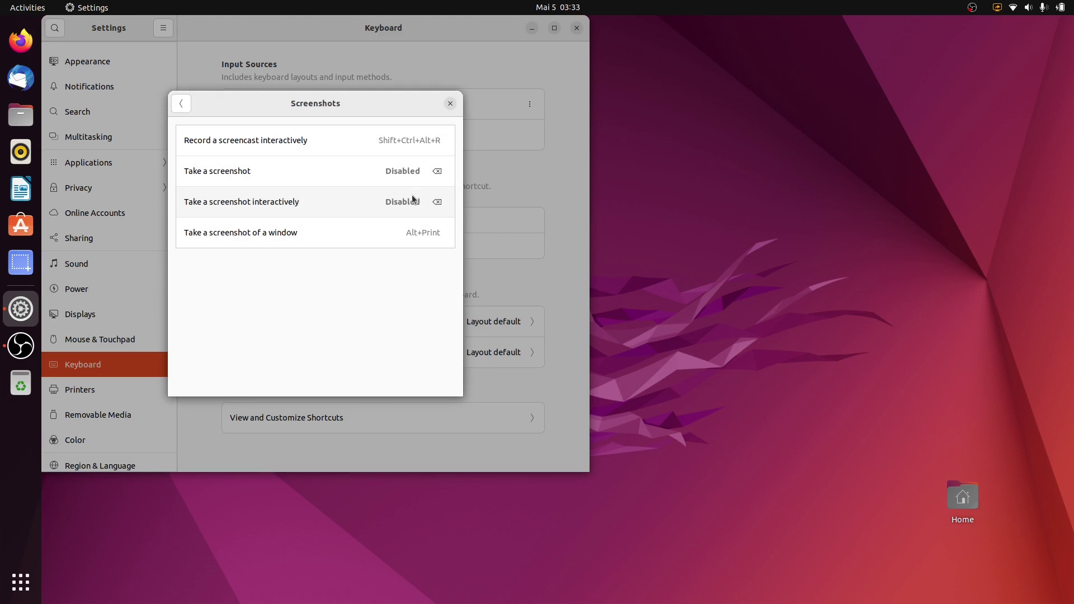
pyautogui.click(329, 233)
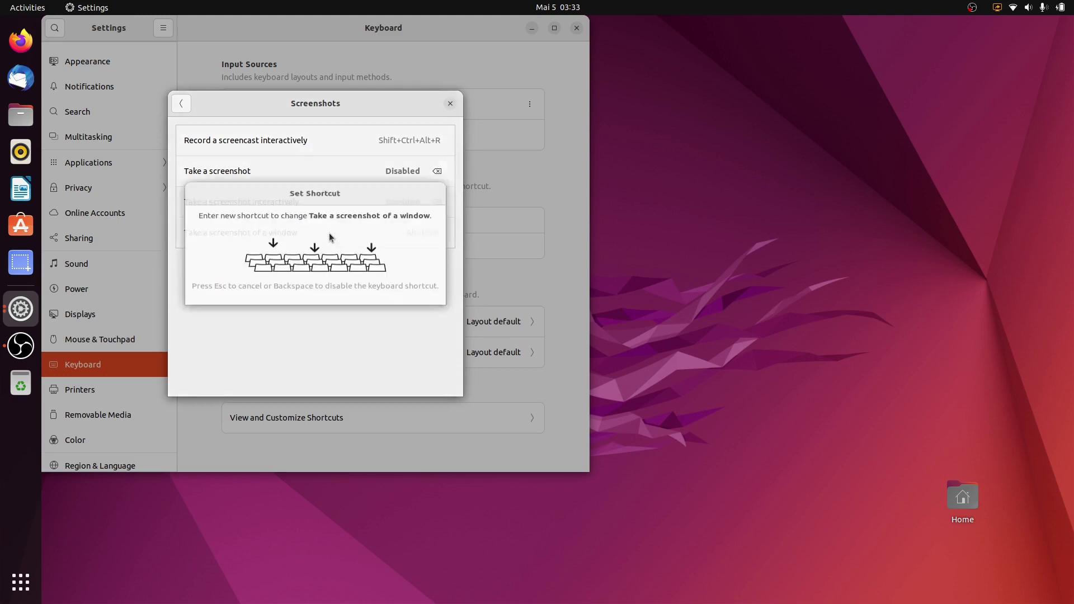
pyautogui.press('BackSpace')
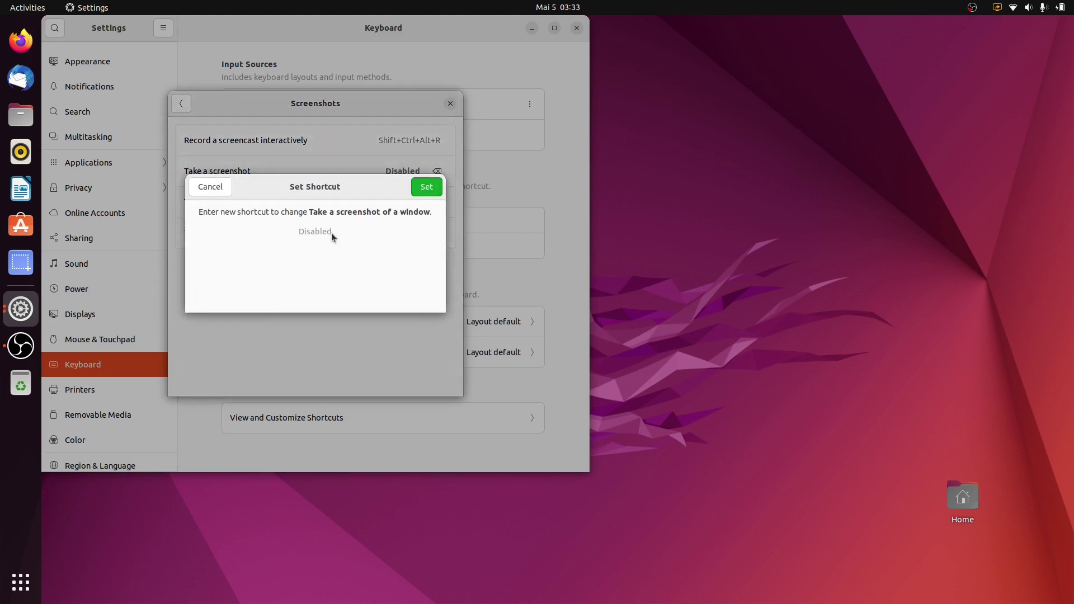
pyautogui.click(418, 190)
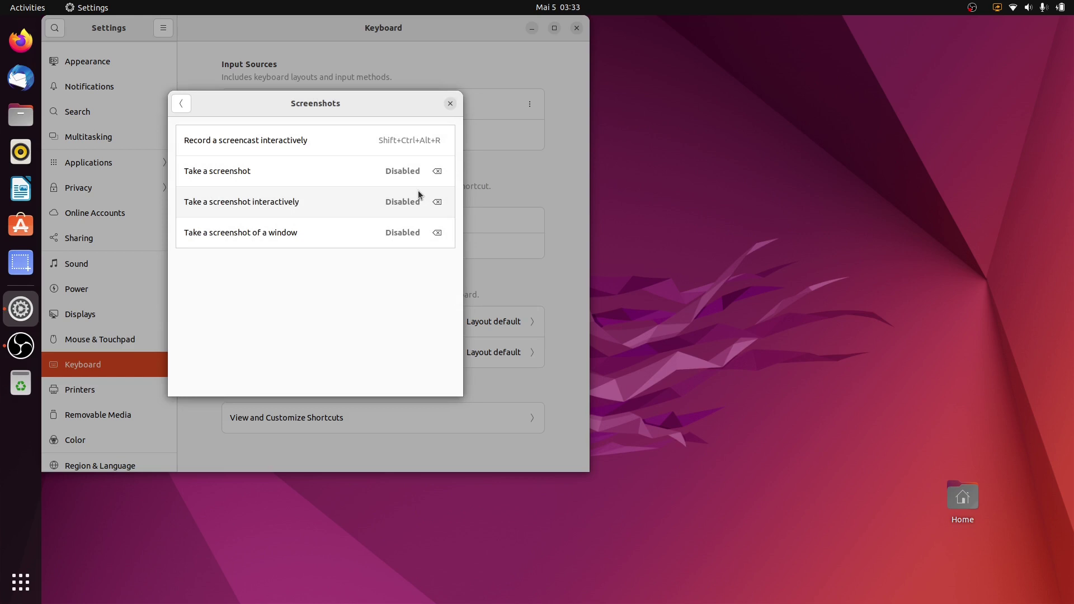
pyautogui.click(449, 105)
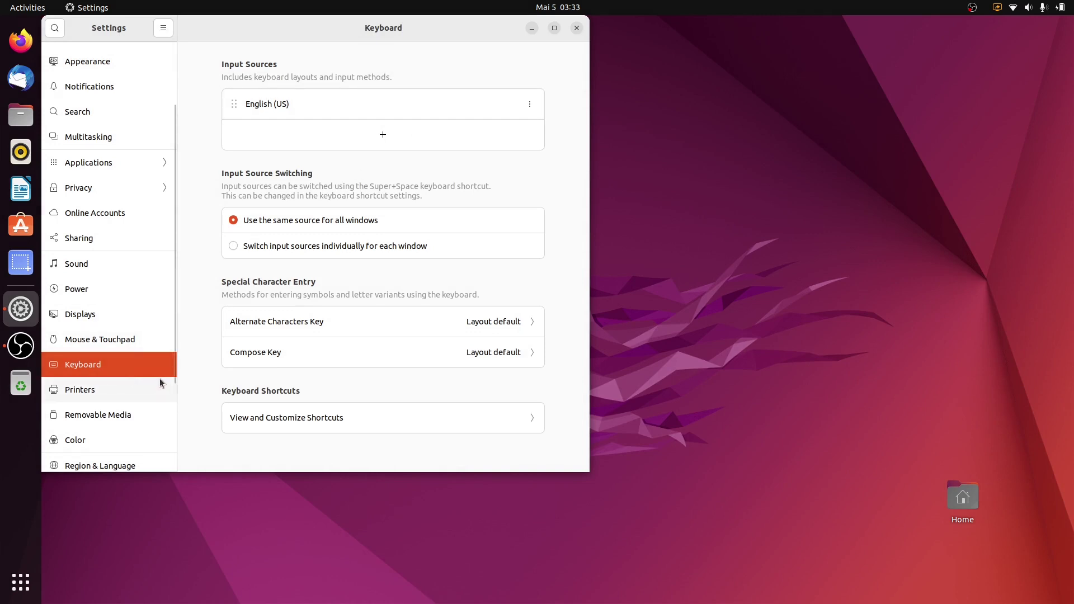
# Step: Go to the Custom Shortcuts page and start a new empty custom shortcut
pyautogui.scroll(-2, 161, 383)
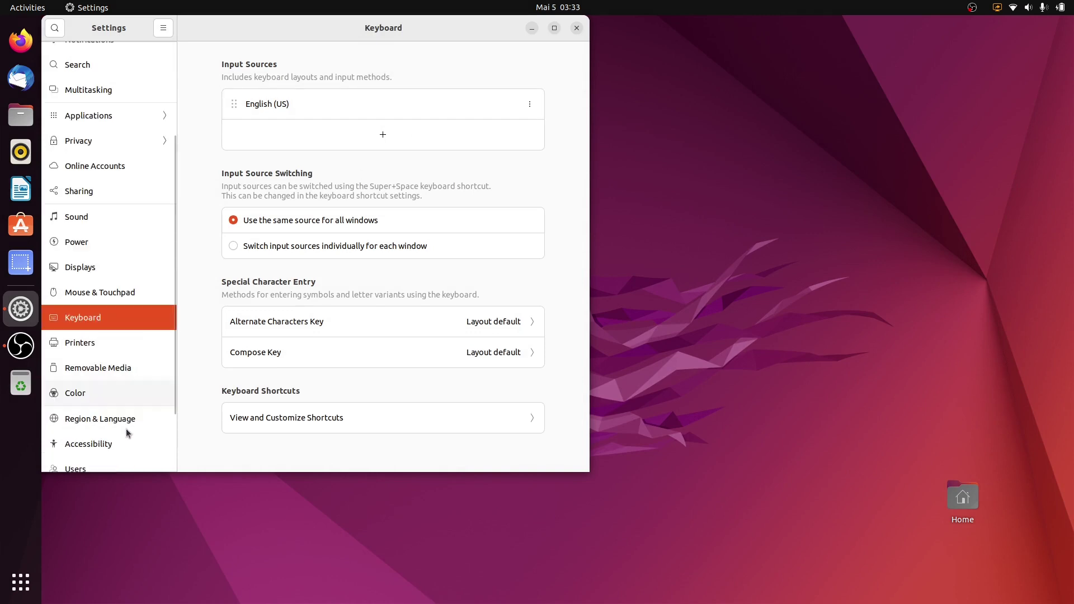
pyautogui.click(333, 423)
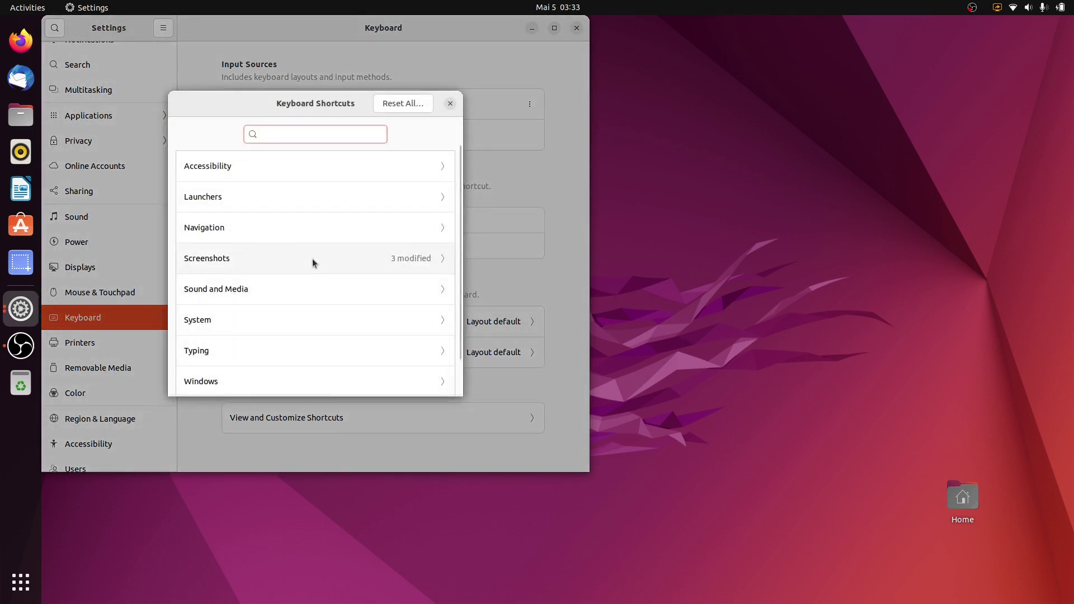
pyautogui.scroll(-1, 312, 262)
pyautogui.click(251, 376)
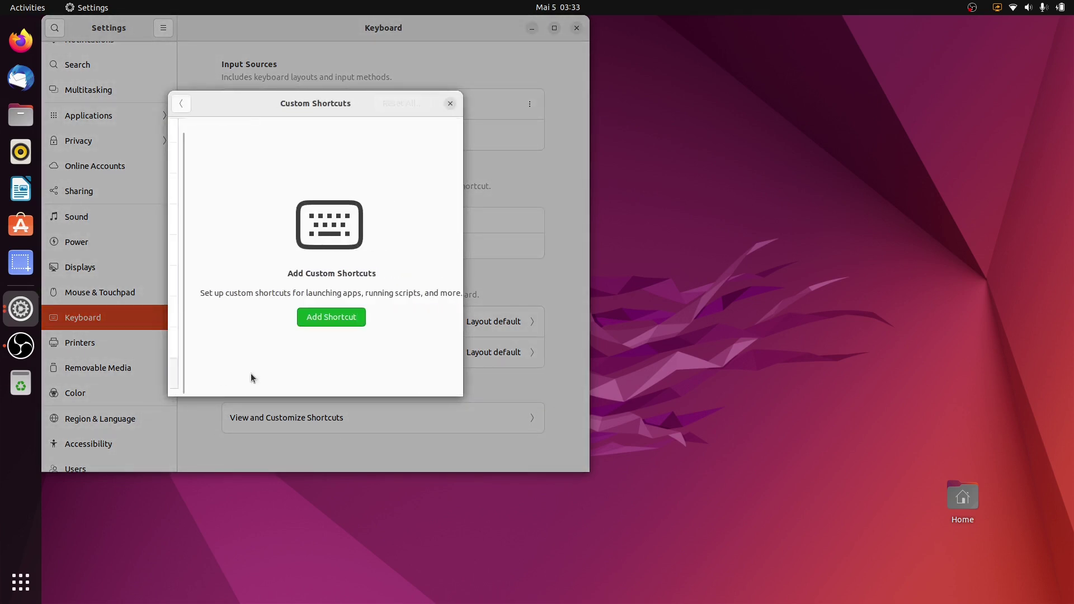
pyautogui.click(296, 319)
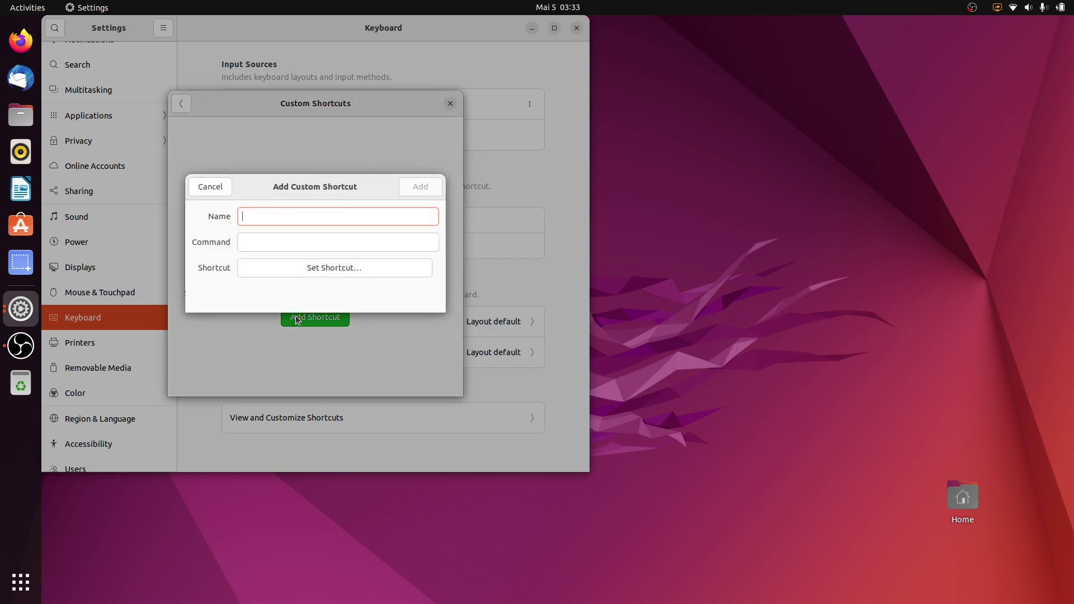
# Step: Add a custom shortcut 'screenshot' that runs gnome-screenshot, bound to Print
pyautogui.write('screenshot')
pyautogui.click(294, 238)
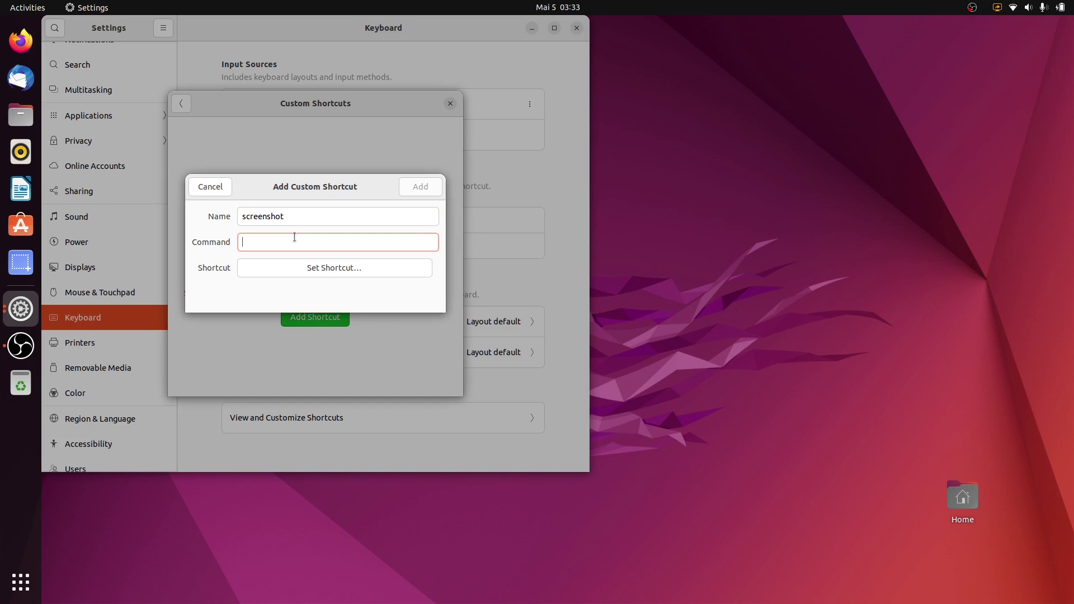
pyautogui.write('gnome')
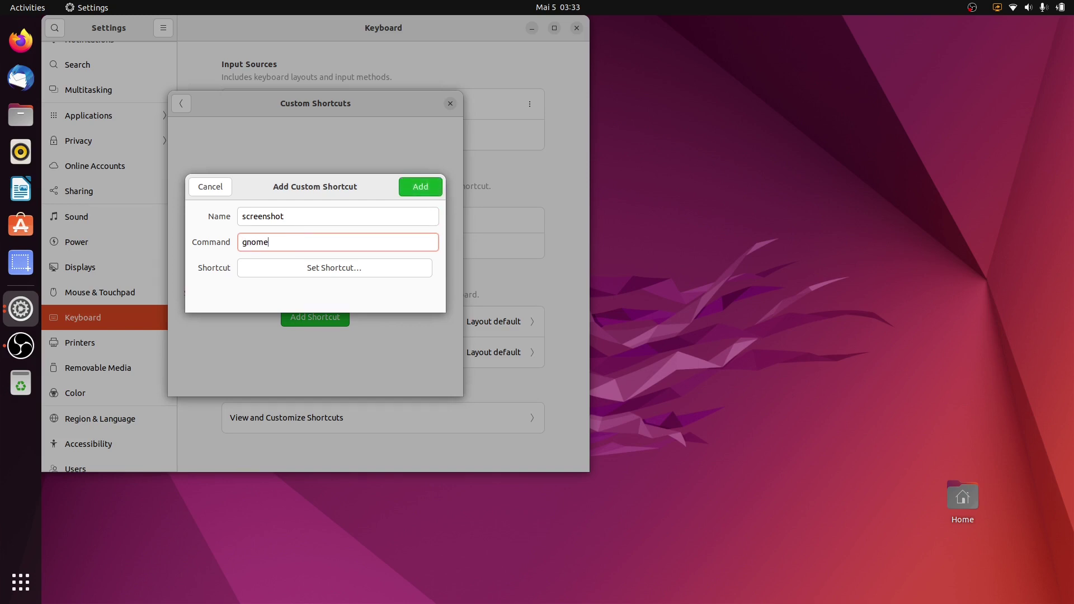
pyautogui.write('-screenshot')
pyautogui.click(303, 271)
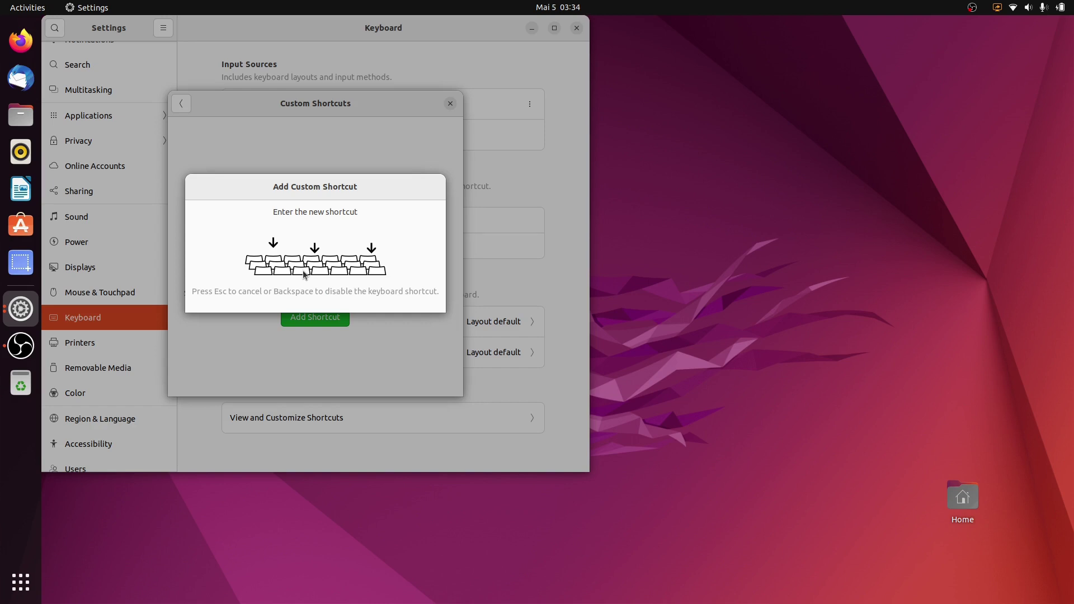
pyautogui.press('Print')
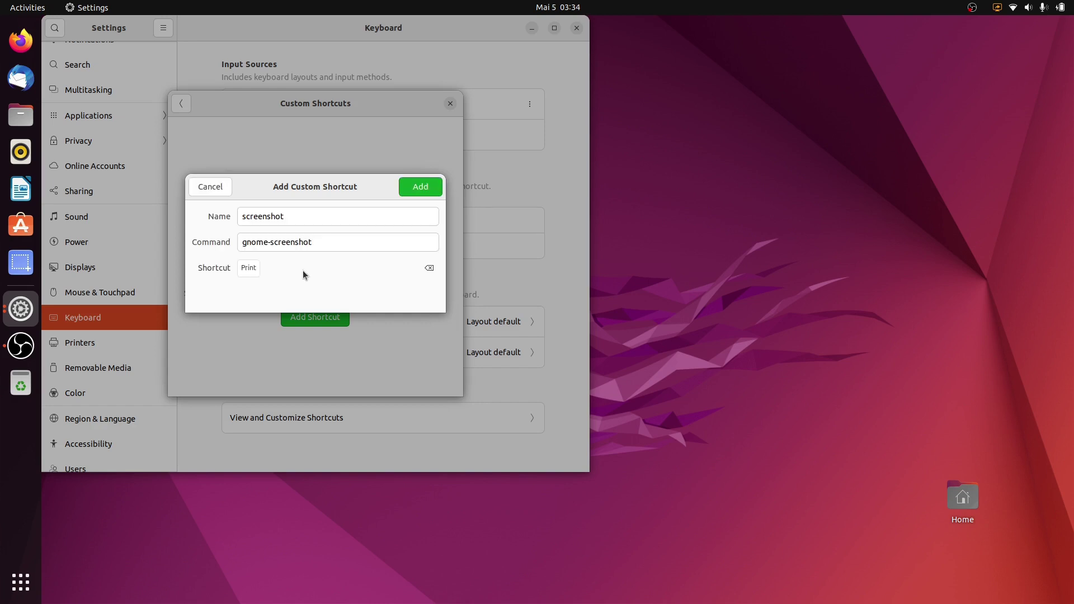
pyautogui.click(434, 188)
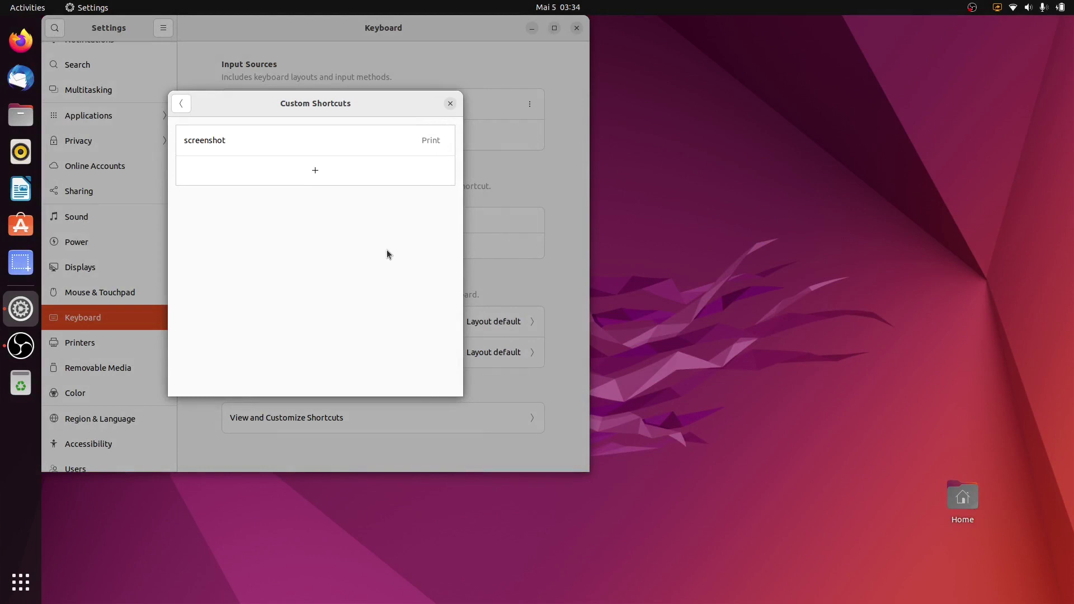
# Step: Add a 'screenshot window' shortcut running gnome-screenshot -w, bound to Shift+Print
pyautogui.click(291, 170)
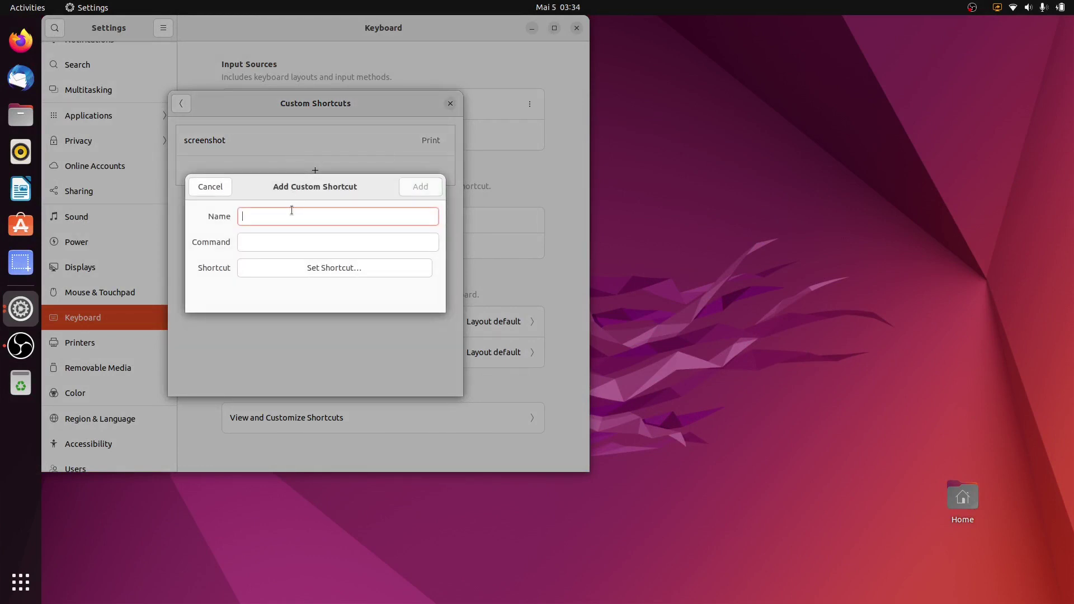
pyautogui.write('screenshot window')
pyautogui.click(297, 246)
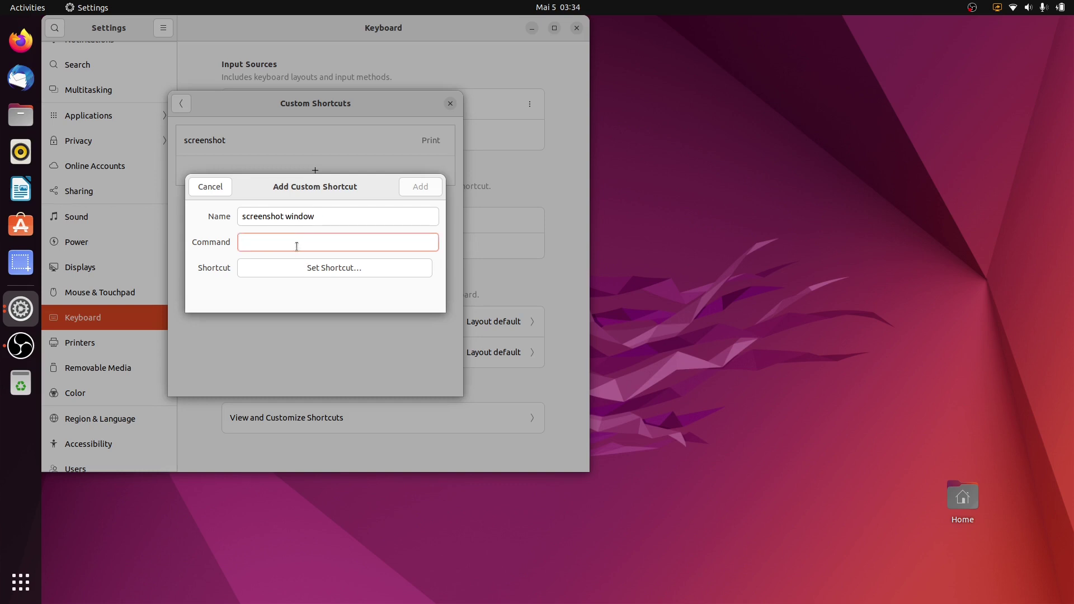
pyautogui.write('gnome')
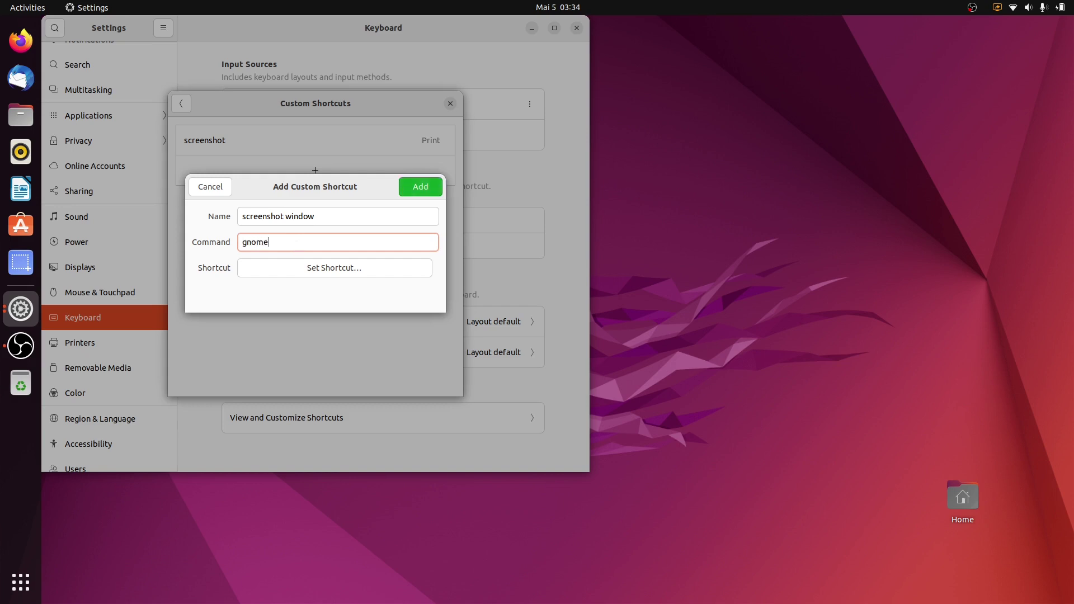
pyautogui.write('-screenshot -w')
pyautogui.click(307, 268)
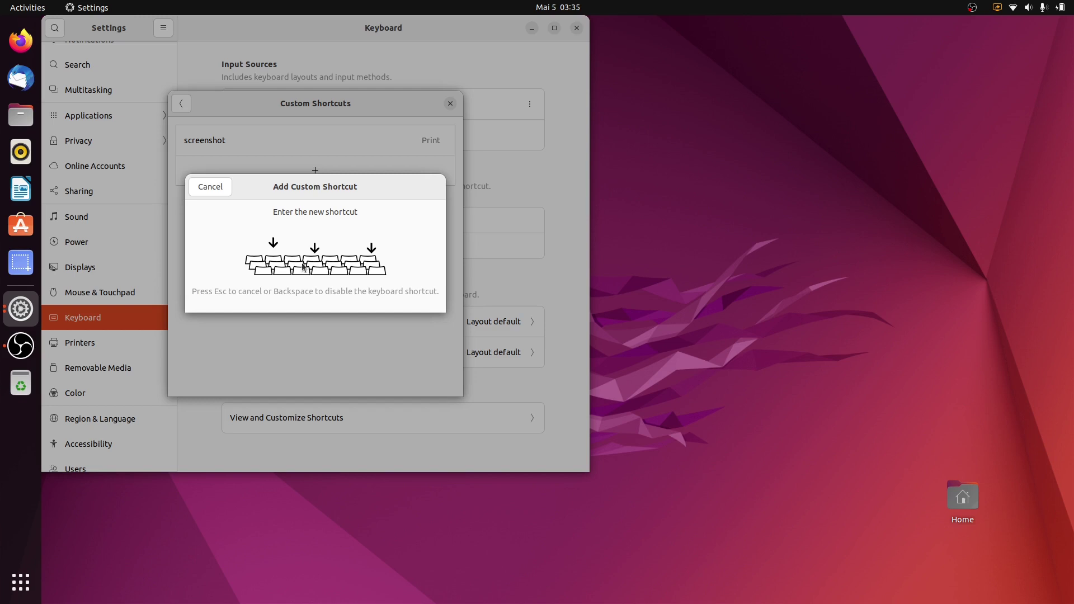
pyautogui.press('shift+Print')
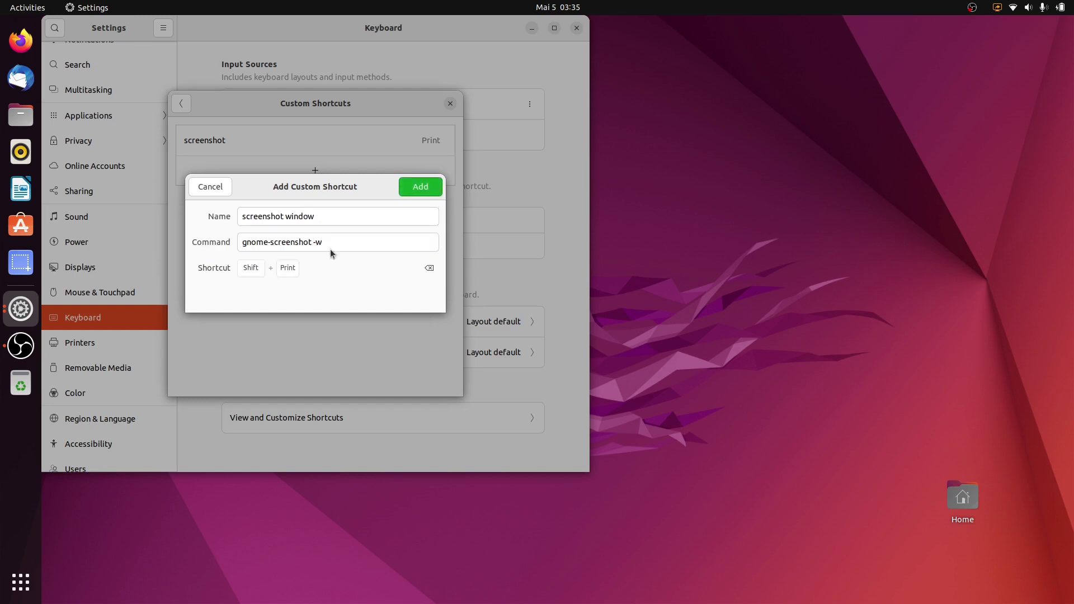
pyautogui.click(418, 187)
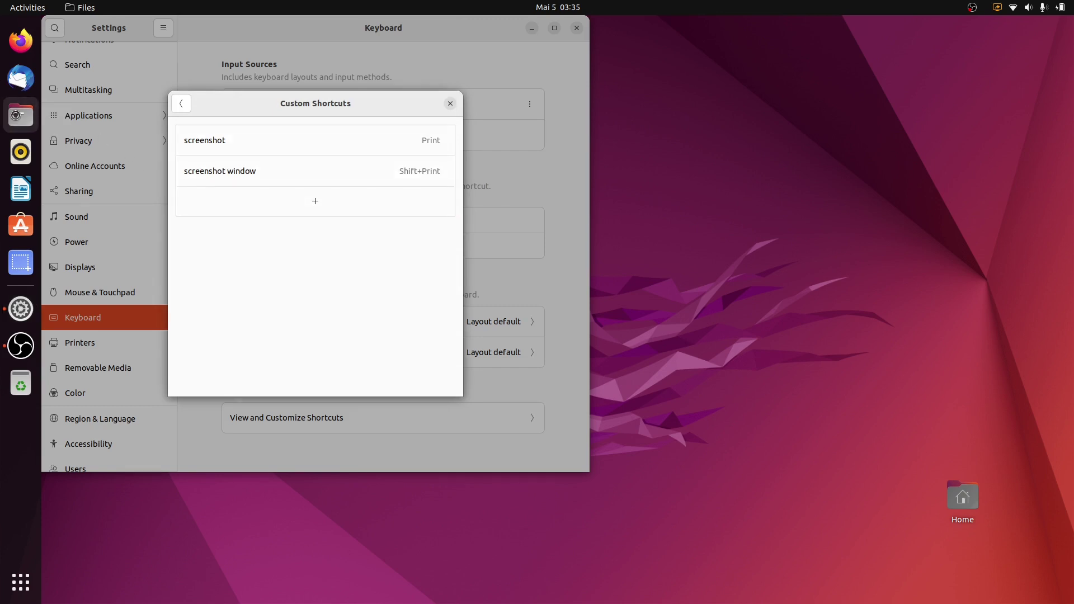
pyautogui.click(20, 115)
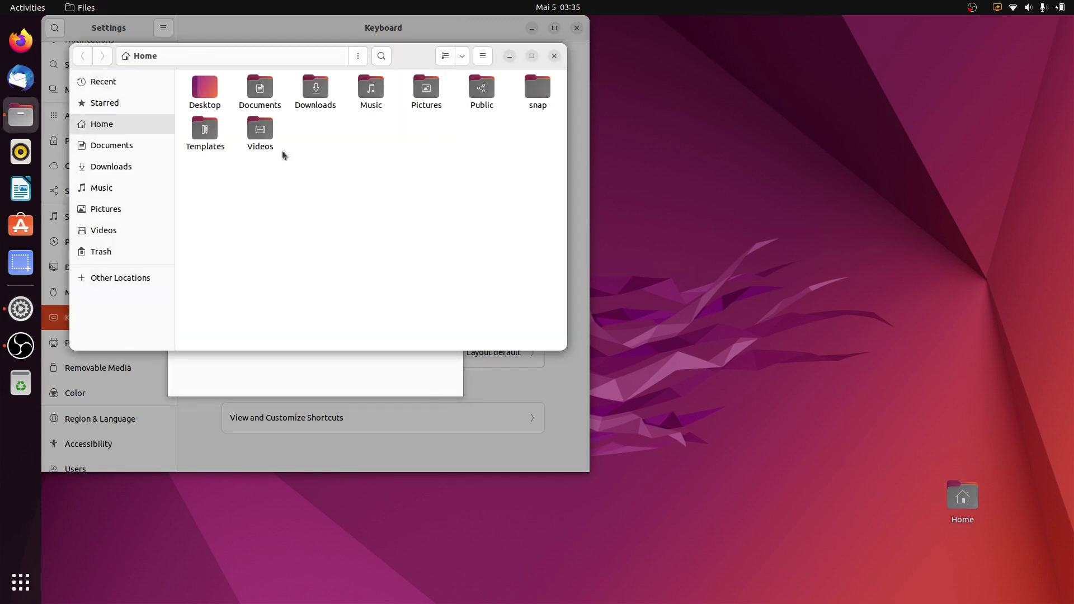
pyautogui.doubleClick(429, 89)
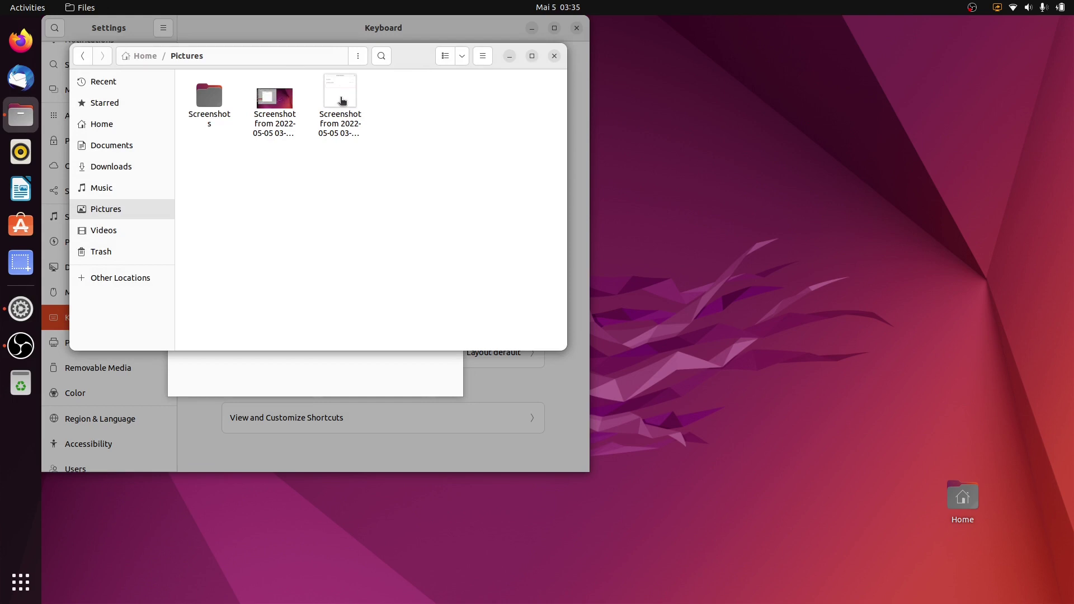
pyautogui.doubleClick(341, 101)
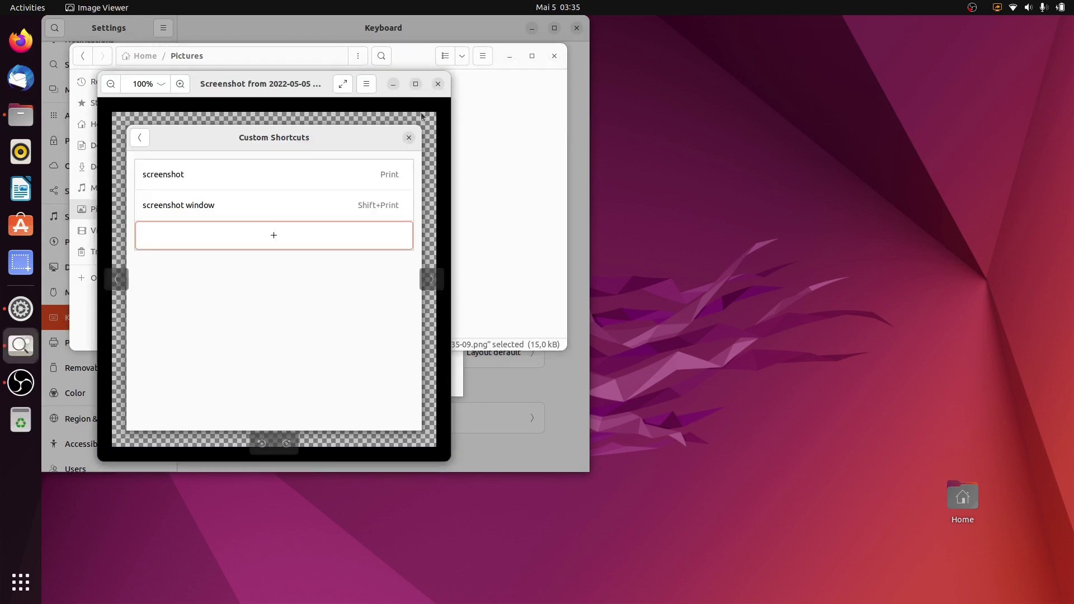
pyautogui.click(438, 84)
pyautogui.doubleClick(274, 100)
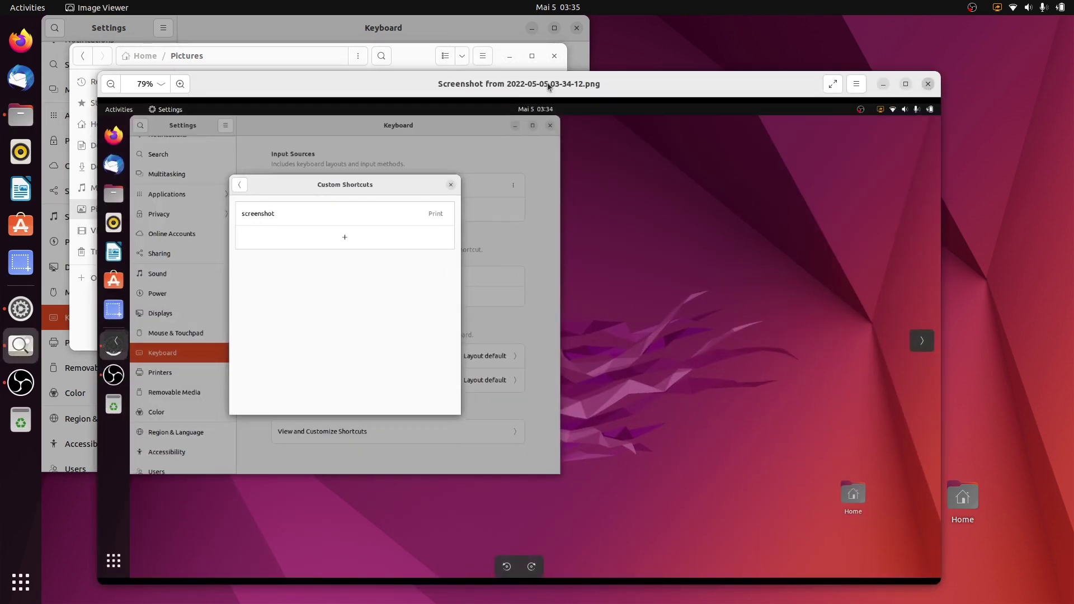
pyautogui.click(929, 85)
pyautogui.click(391, 170)
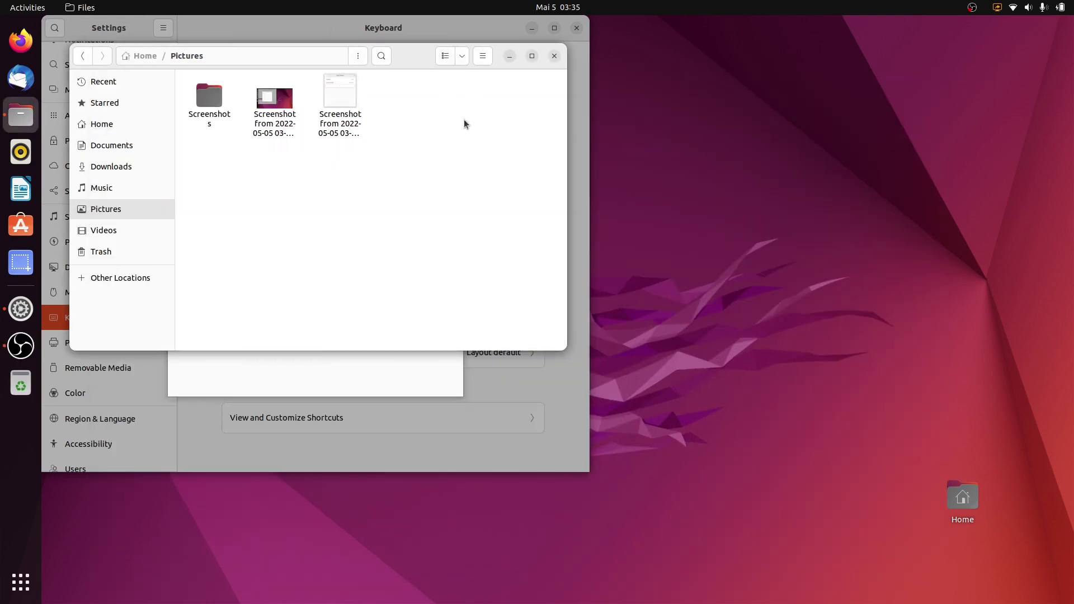
pyautogui.click(508, 57)
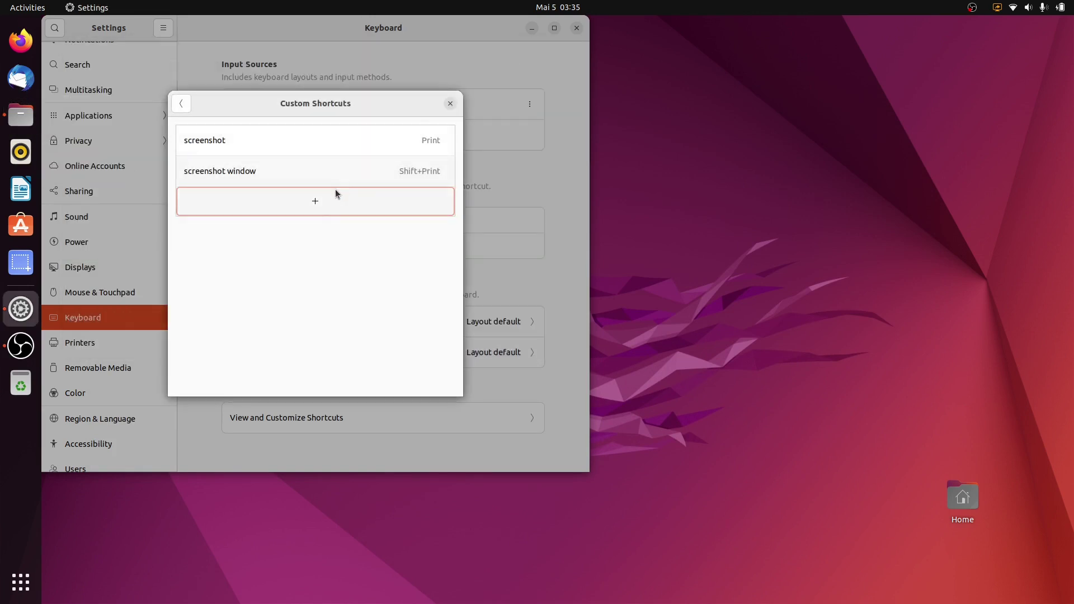
# Step: Add a 'screenshot area' shortcut running gnome-screenshot -a, bound to Alt+Print
pyautogui.click(319, 206)
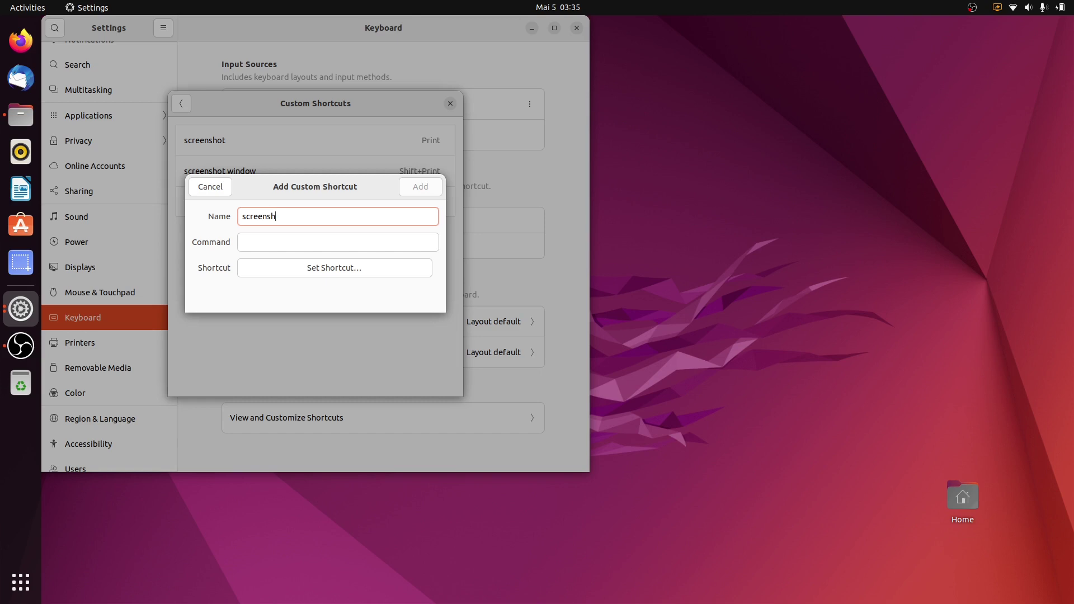
pyautogui.write('screenshot area')
pyautogui.click(320, 243)
pyautogui.write('gnome')
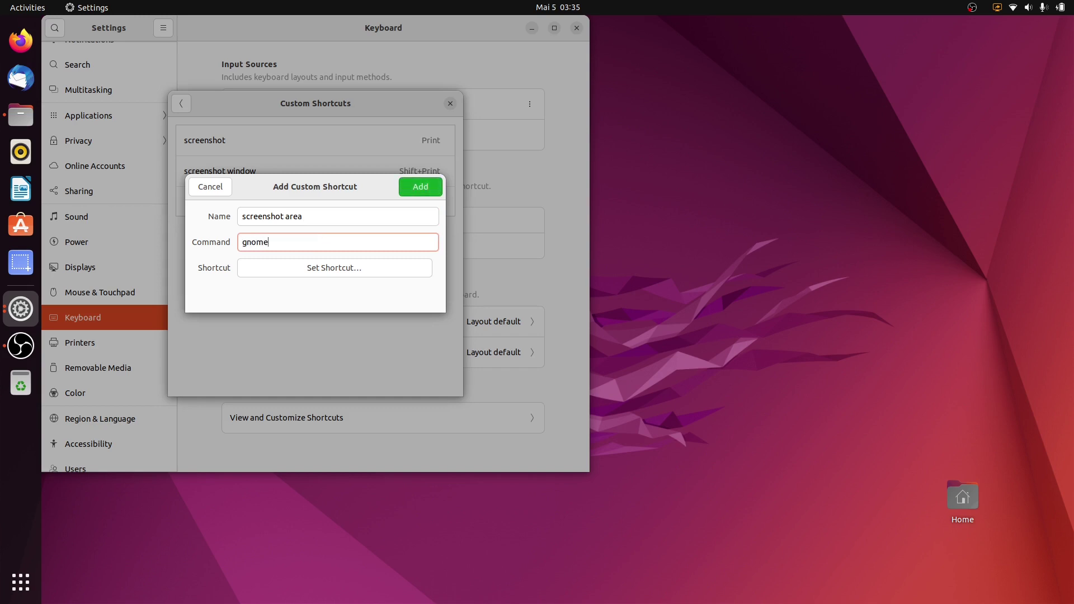
pyautogui.write('-screenshot -a')
pyautogui.click(357, 267)
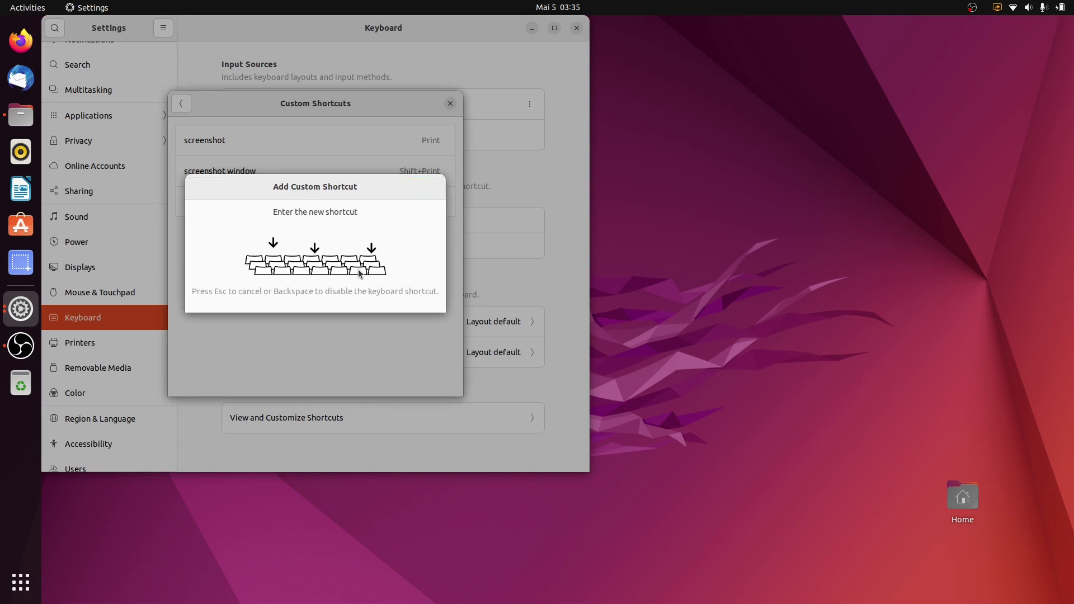
pyautogui.press('alt+Print')
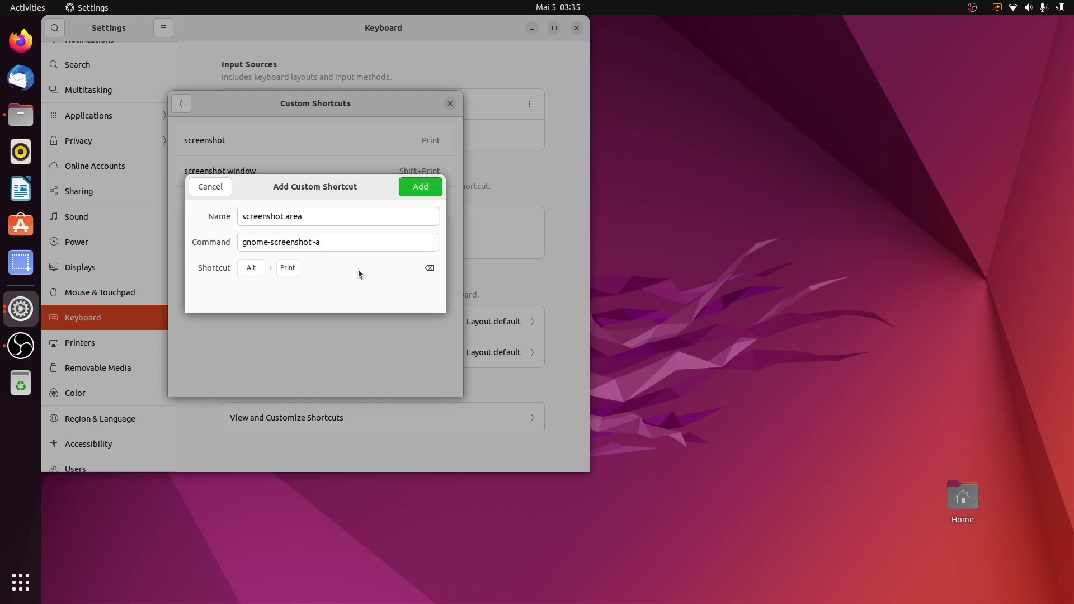
pyautogui.click(412, 187)
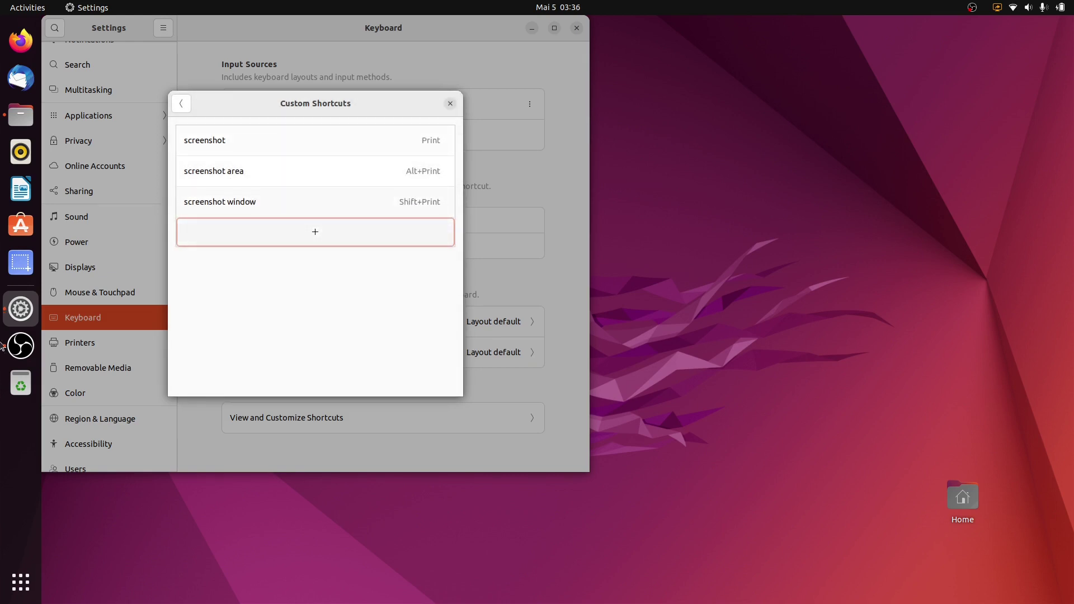
pyautogui.click(21, 225)
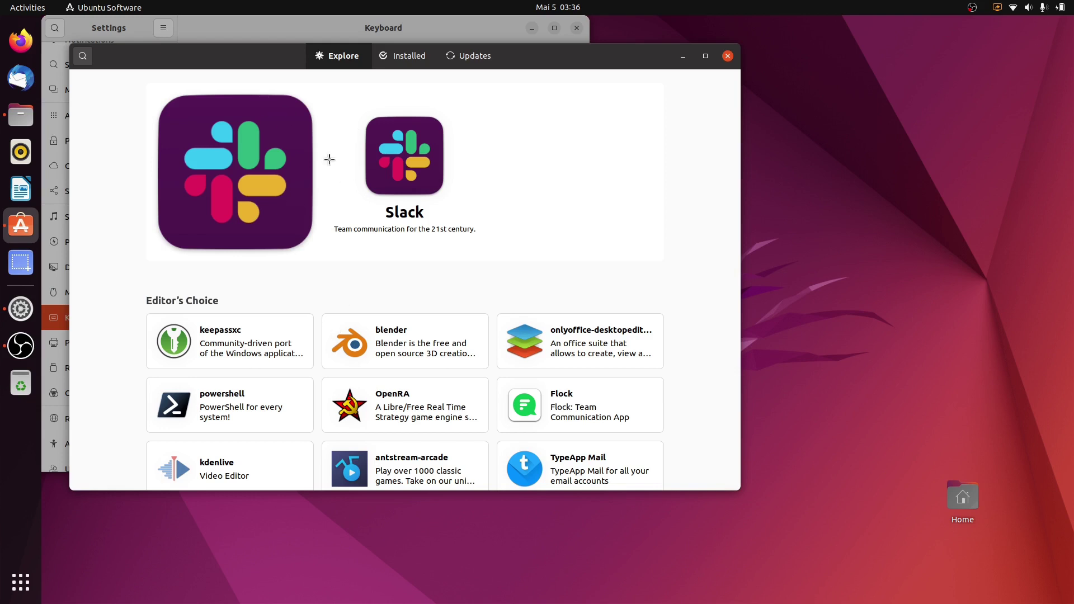
# Step: Capture the Ubuntu Software Explore window as an area screenshot
pyautogui.moveTo(119, 86); pyautogui.dragTo(698, 511)
# Step: View the new 03-36-38 area screenshot from the Pictures folder in Files
pyautogui.click(21, 115)
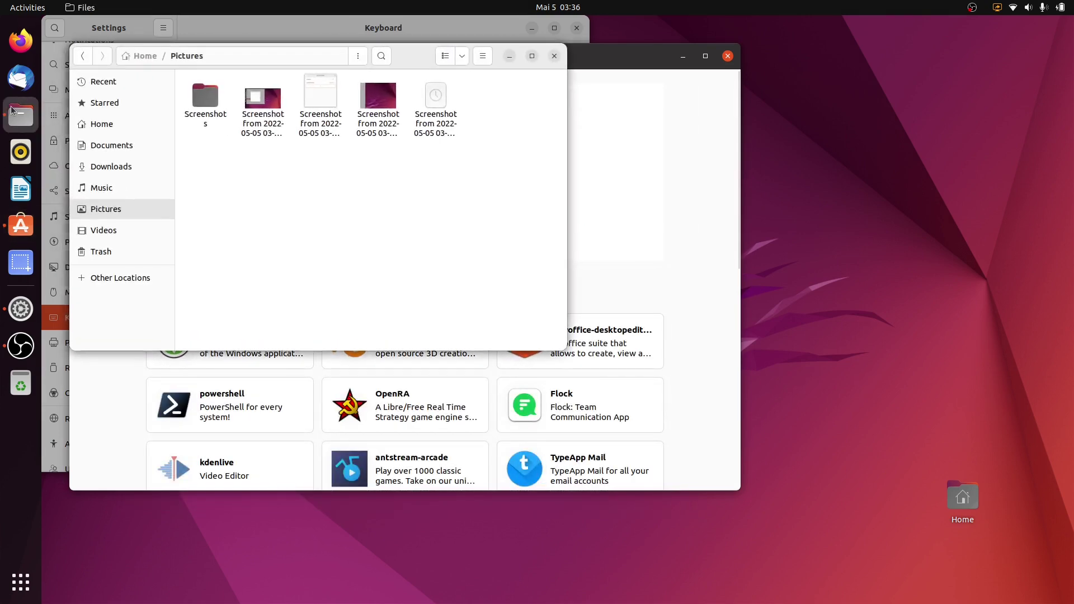
pyautogui.doubleClick(436, 96)
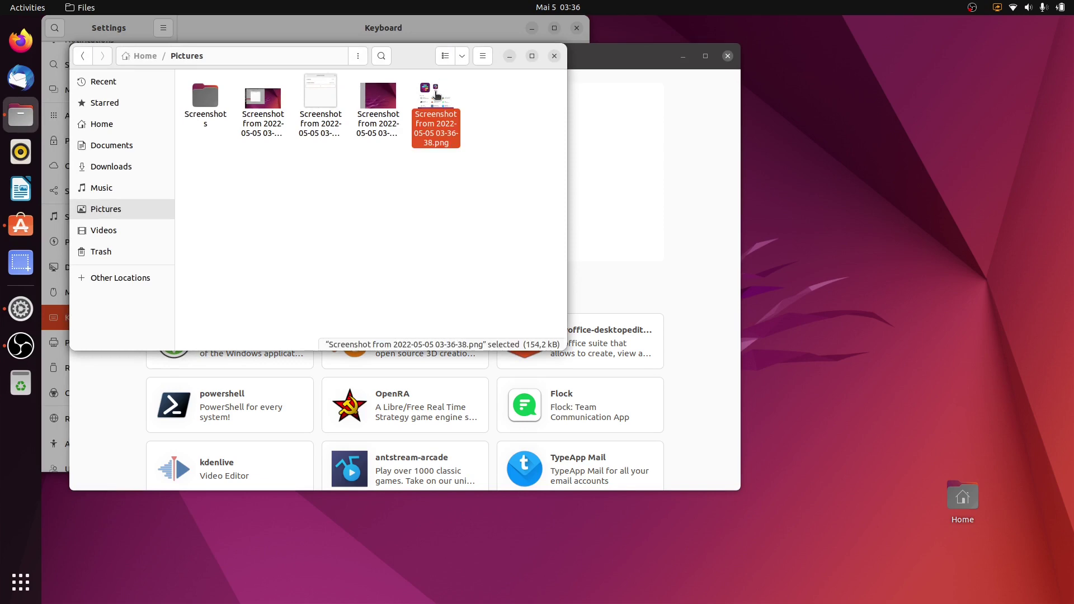
pyautogui.scroll(4, 363, 386)
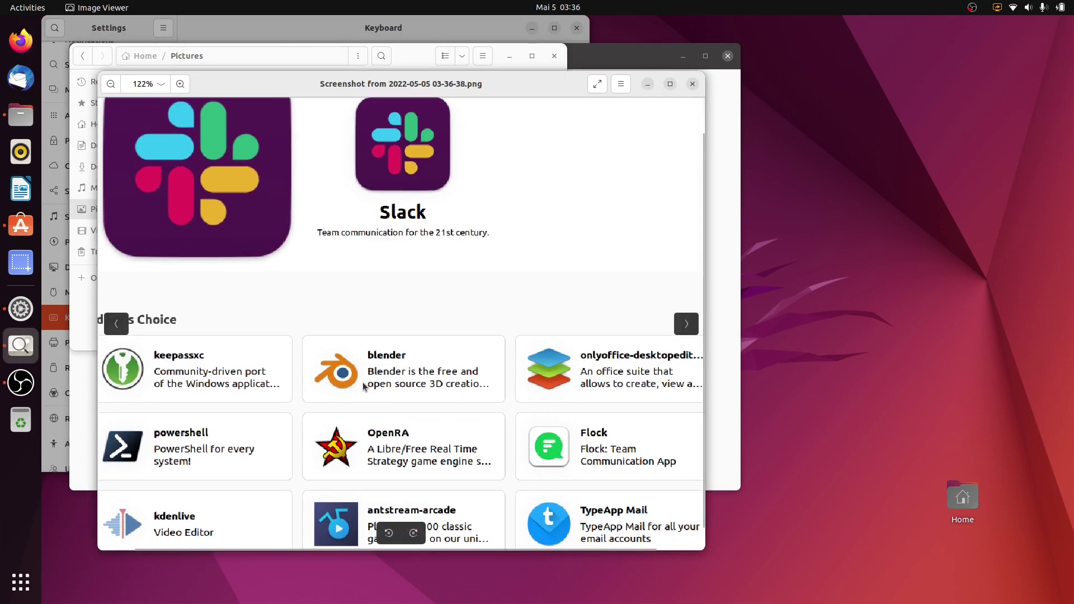
pyautogui.scroll(-5, 363, 386)
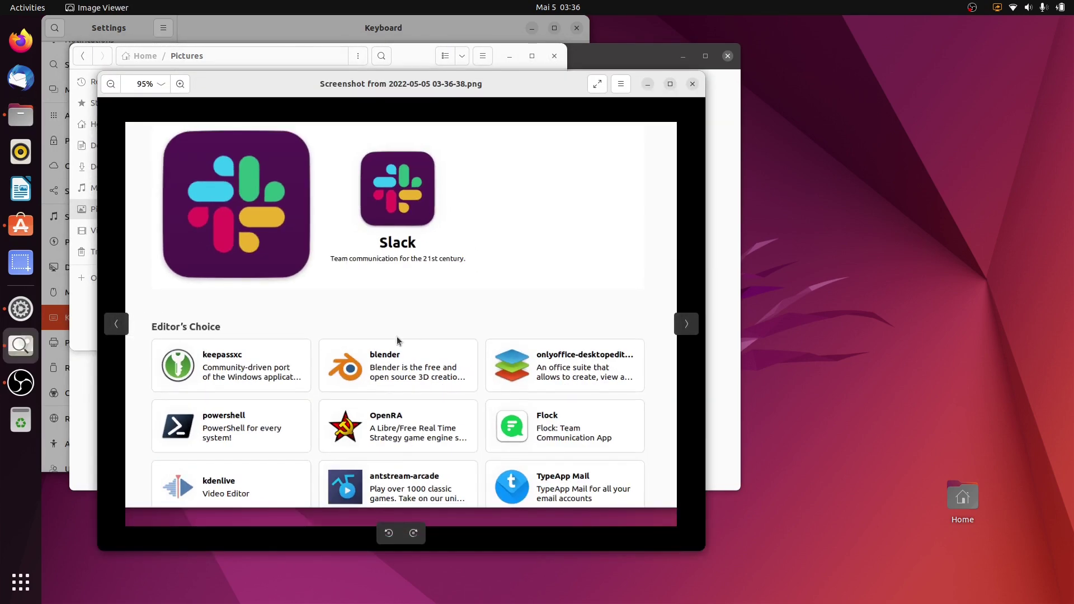
pyautogui.scroll(-1, 398, 337)
pyautogui.scroll(2, 397, 337)
pyautogui.scroll(-1, 398, 337)
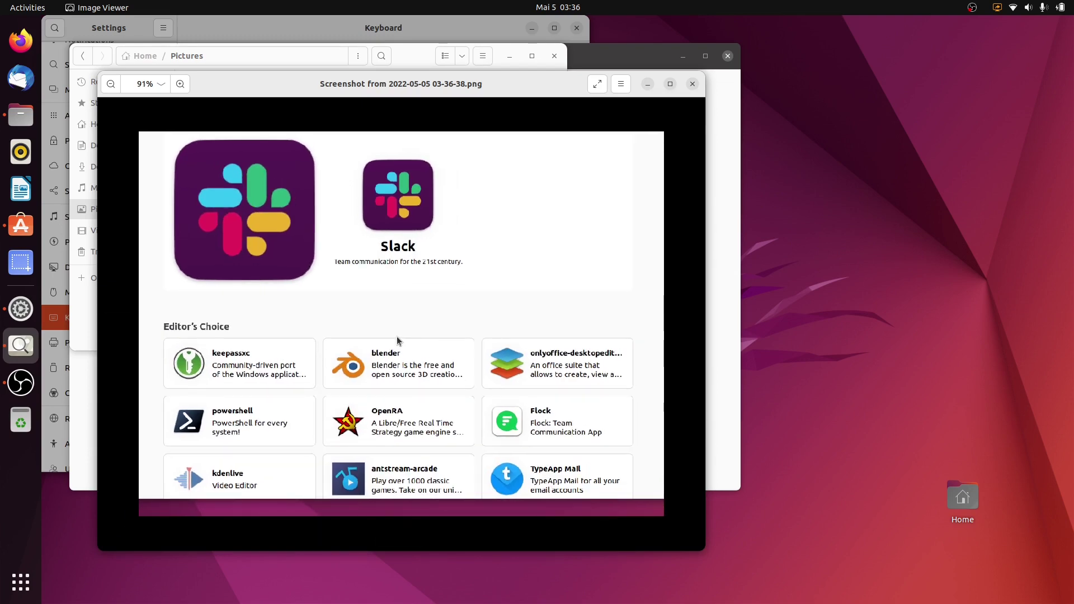
pyautogui.click(693, 83)
# Step: Close Files, Ubuntu Software and Settings, leaving the bare desktop
pyautogui.click(557, 120)
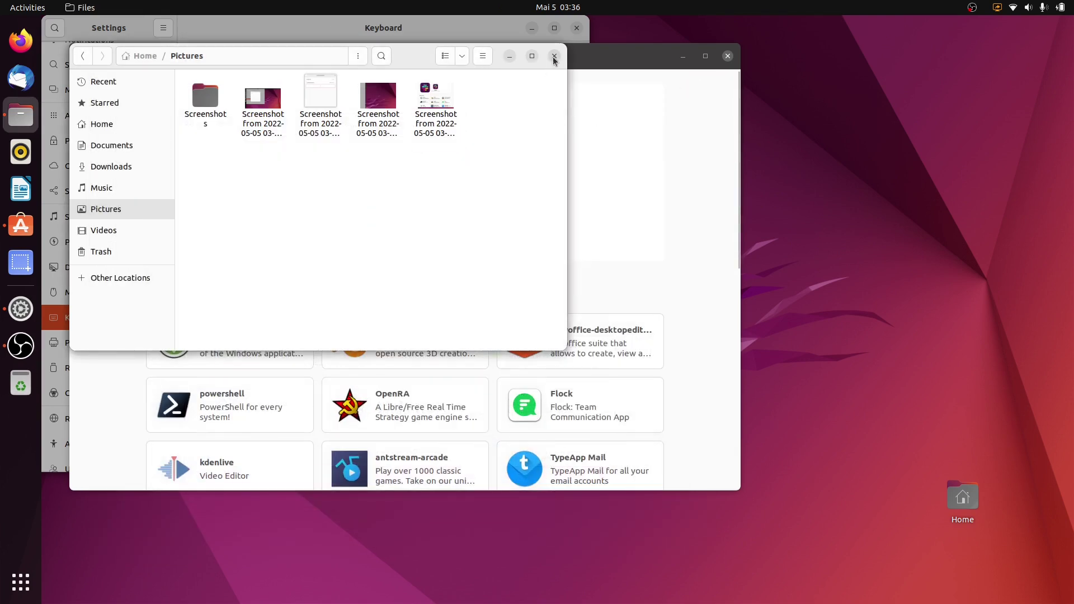
pyautogui.click(554, 56)
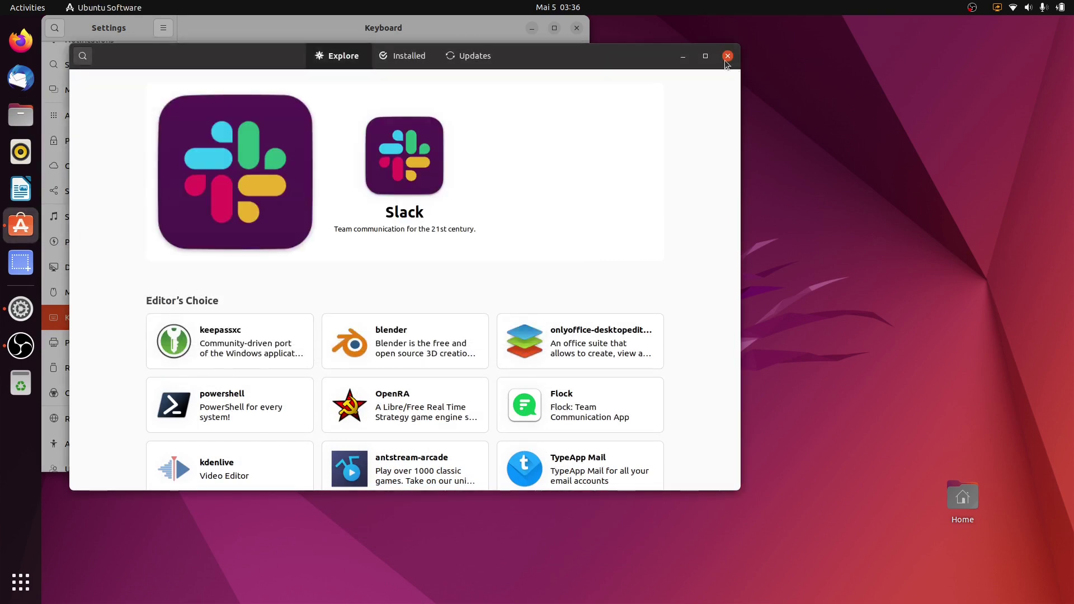
pyautogui.click(728, 57)
pyautogui.click(450, 104)
pyautogui.click(577, 28)
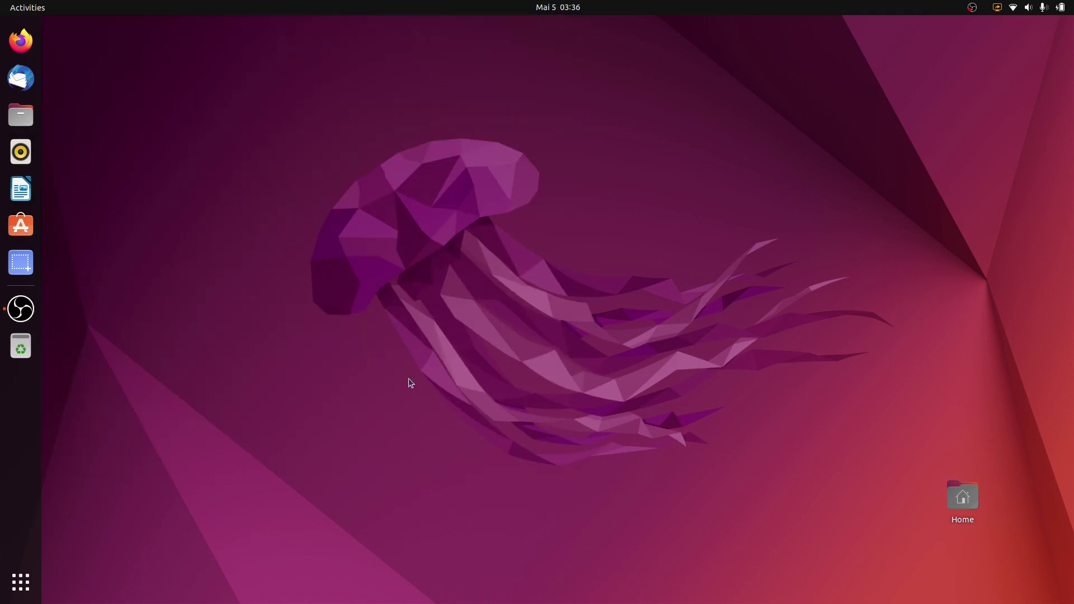